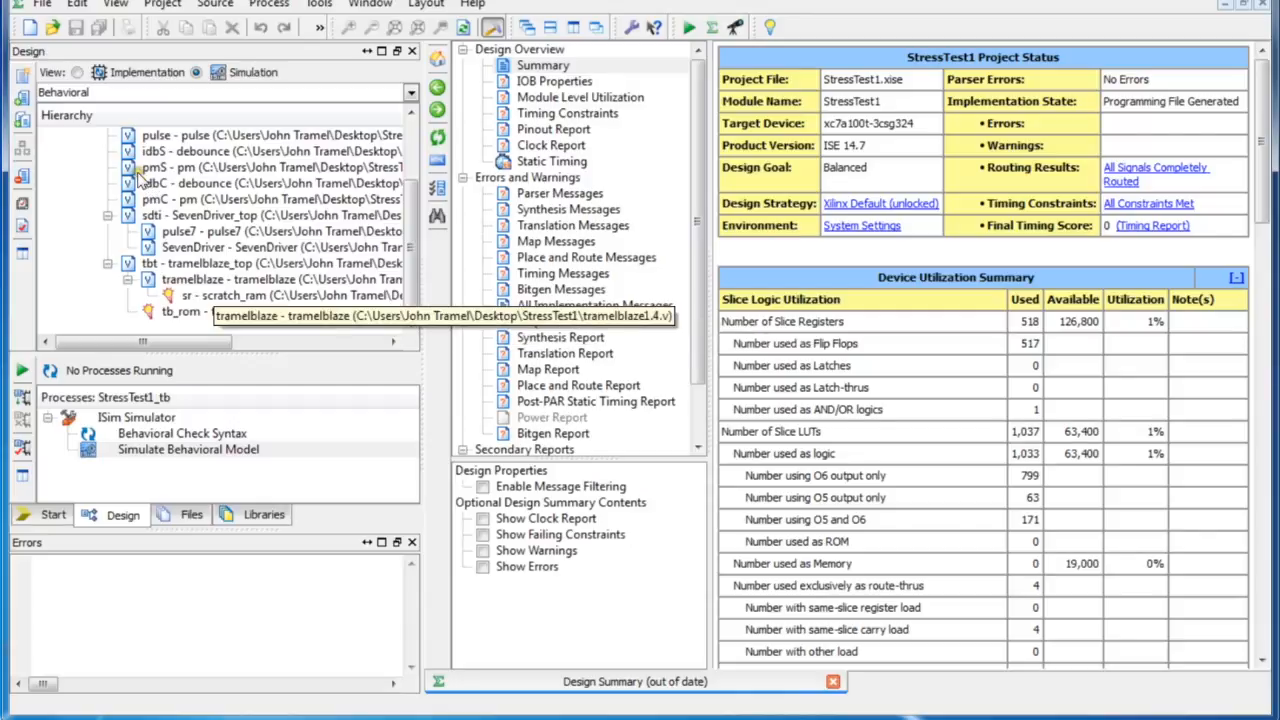
- Show tramelblaze's scratch_ram instance section with the scratch_adrs connection selected for searching
double_click(230, 279)
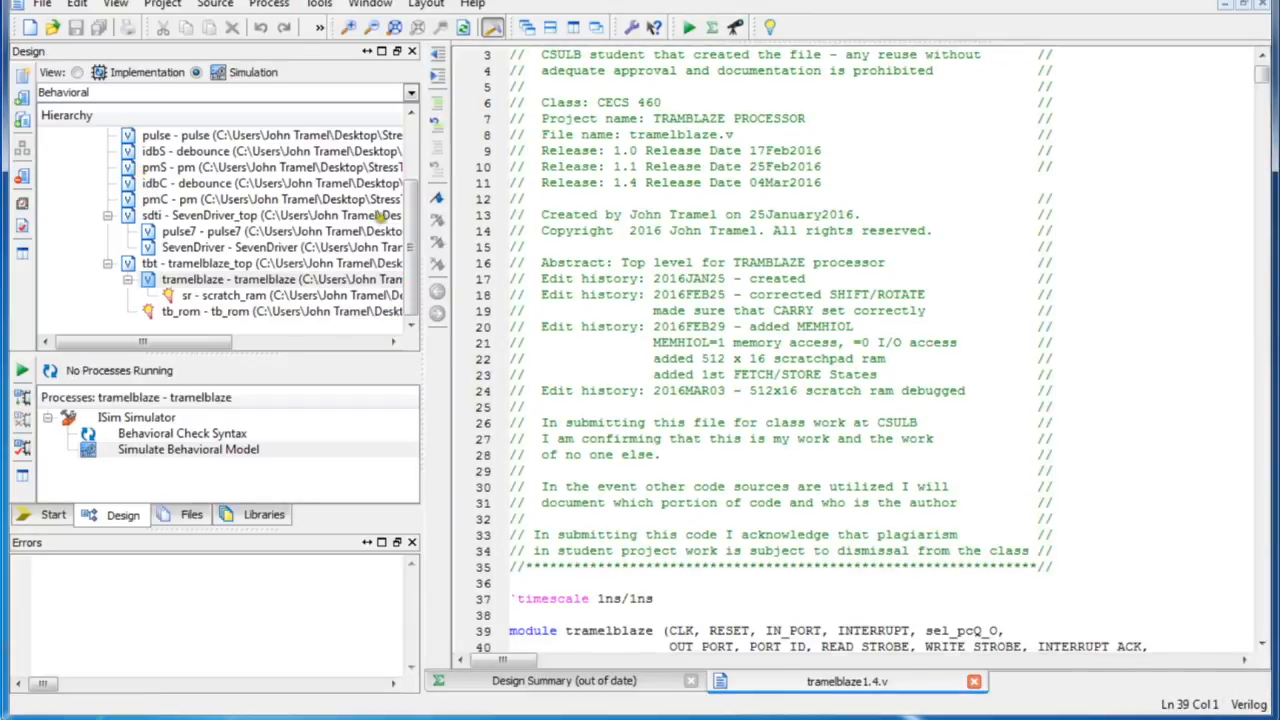
scroll(580, 340, "down", 2)
scroll(580, 340, "down", 1)
scroll(580, 340, "down", 1)
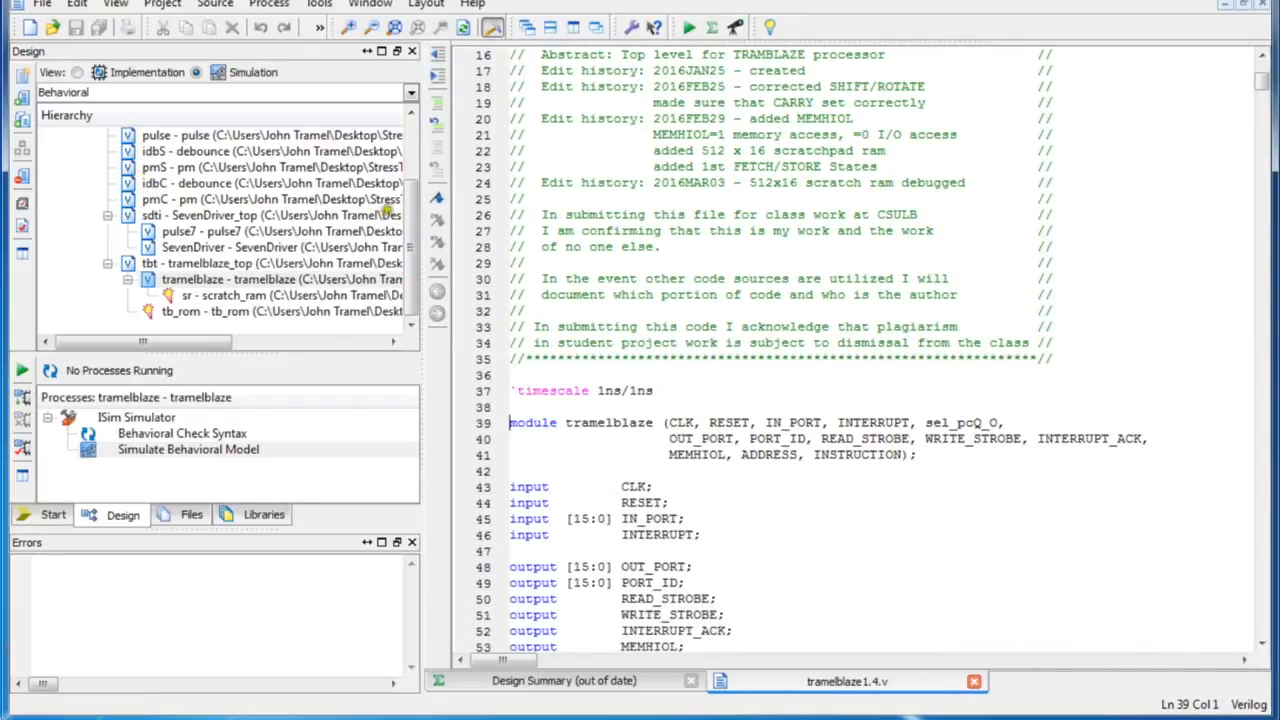
scroll(580, 340, "down", 2)
scroll(580, 336, "down", 5)
scroll(580, 336, "down", 5)
scroll(580, 336, "down", 5)
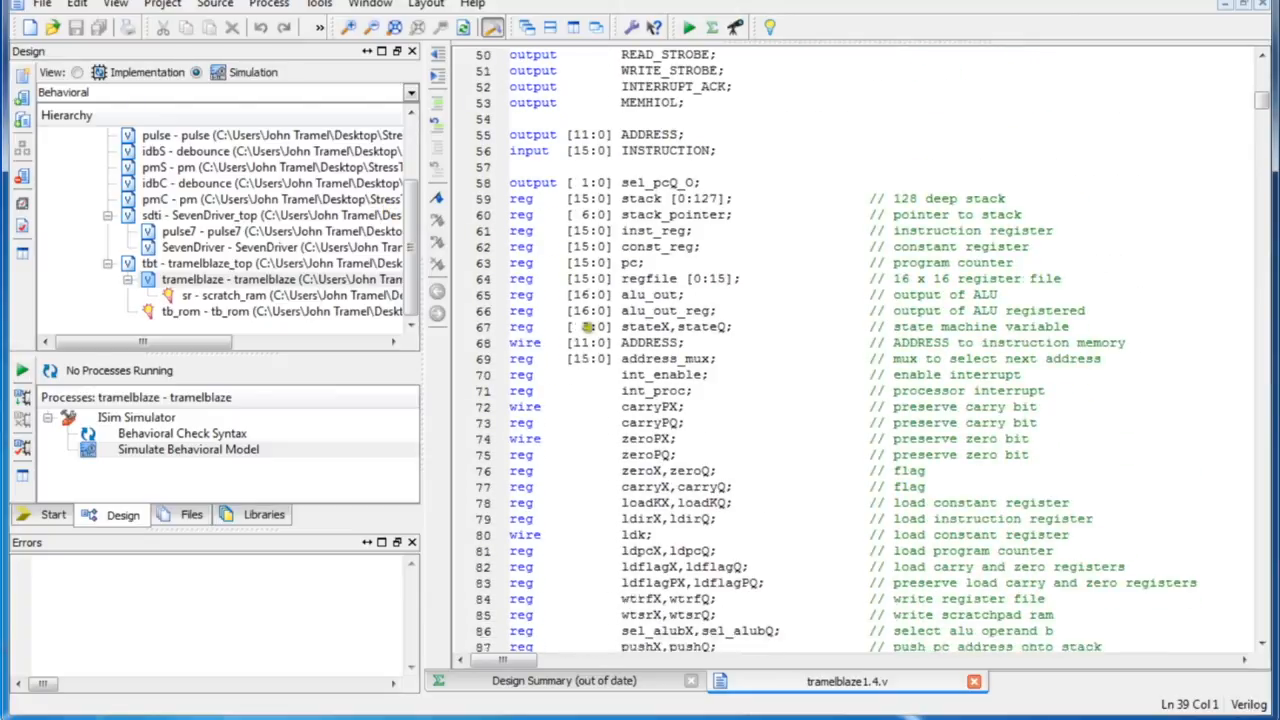
scroll(580, 336, "down", 3)
scroll(592, 326, "down", 7)
scroll(592, 326, "down", 7)
scroll(592, 326, "down", 5)
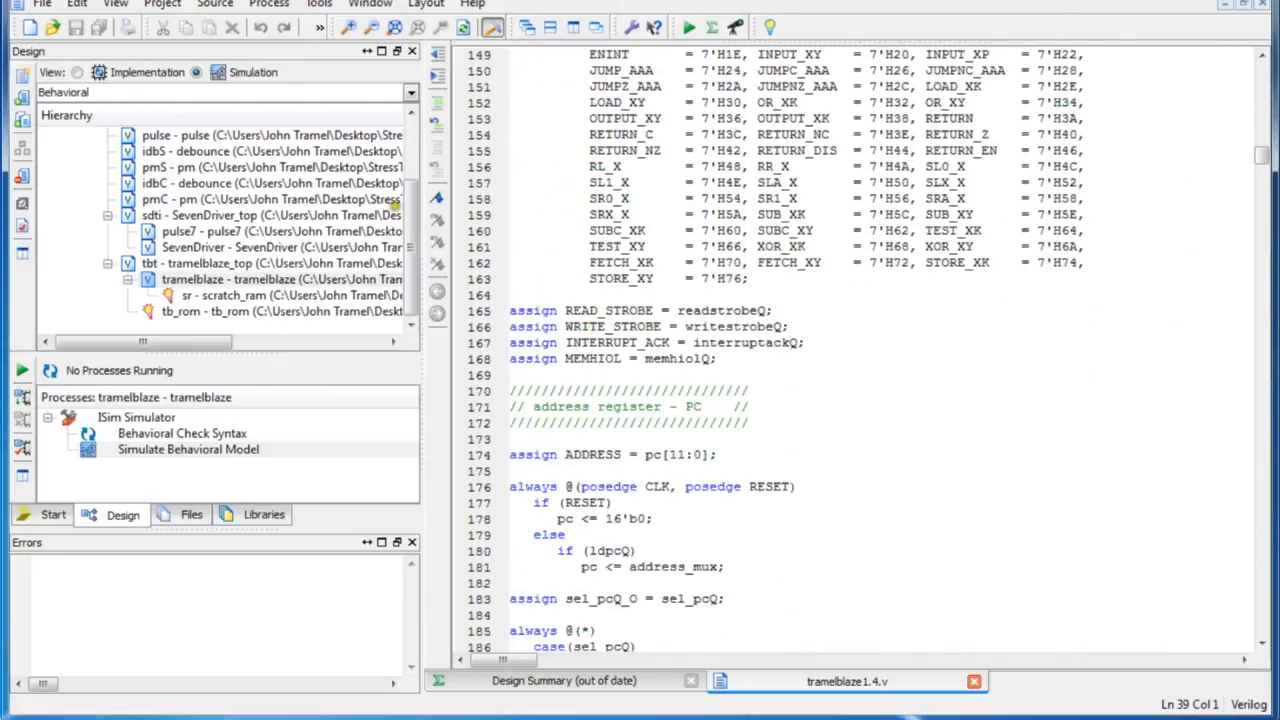
scroll(592, 326, "down", 3)
scroll(592, 326, "down", 4)
scroll(592, 326, "down", 3)
scroll(592, 326, "down", 4)
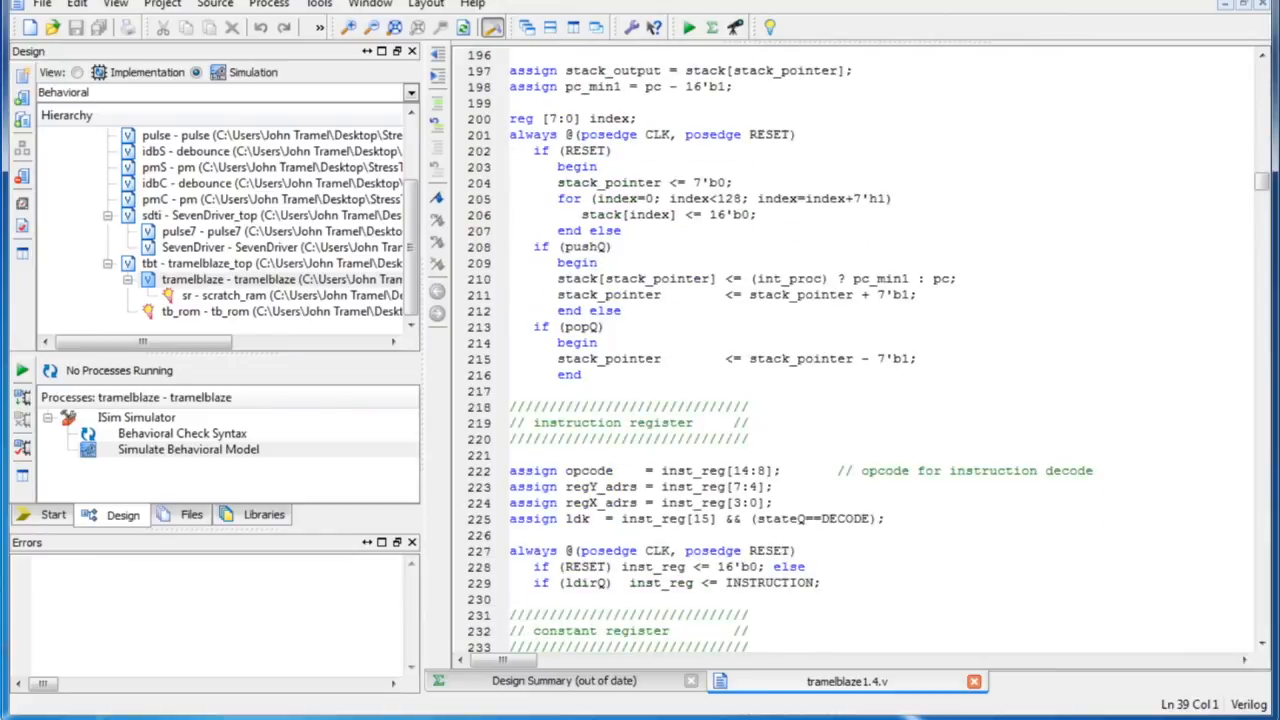
scroll(592, 326, "down", 5)
scroll(592, 326, "down", 5)
scroll(592, 326, "down", 4)
scroll(592, 326, "down", 3)
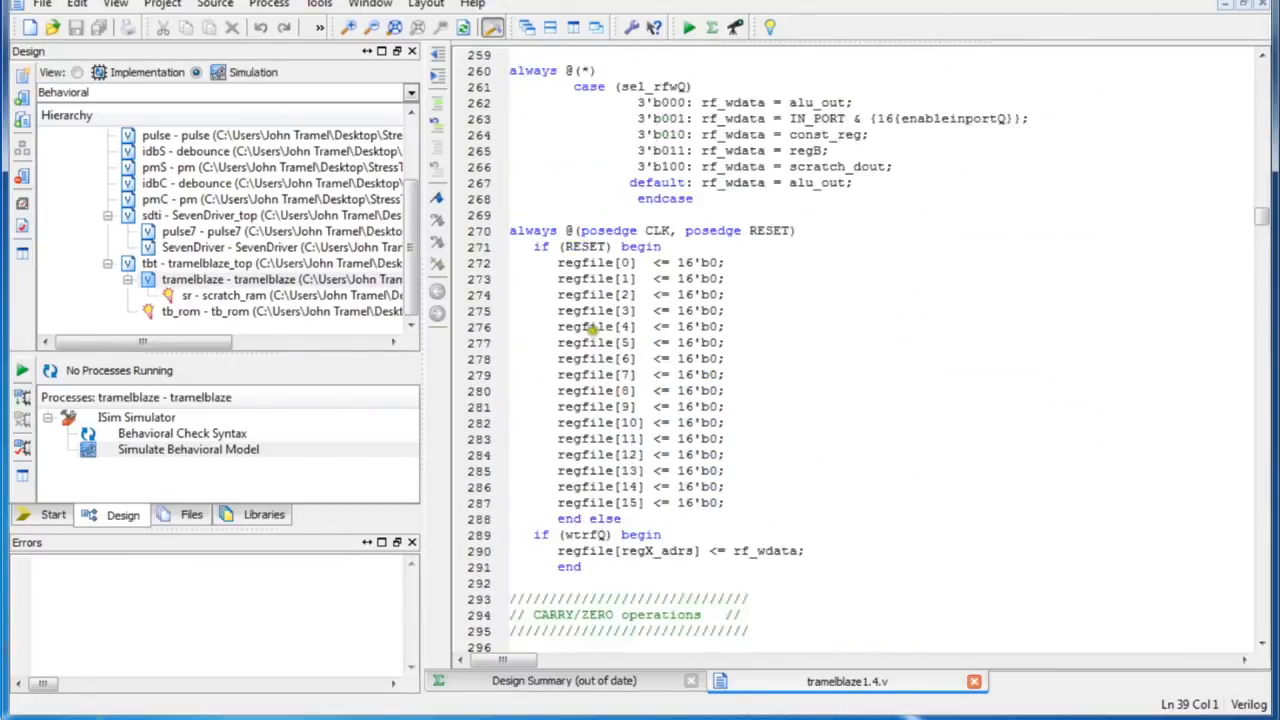
scroll(592, 326, "down", 4)
scroll(592, 326, "down", 3)
scroll(592, 326, "down", 3)
scroll(592, 326, "down", 3)
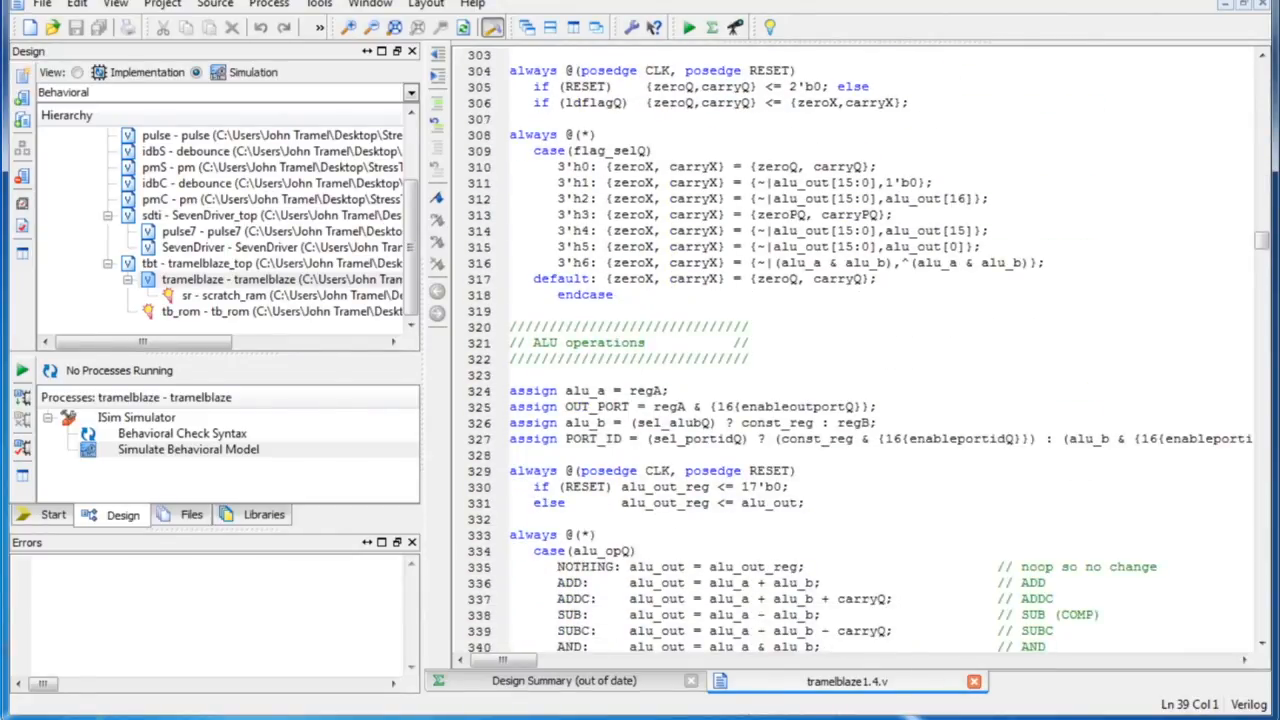
scroll(592, 326, "down", 2)
scroll(592, 326, "down", 4)
scroll(592, 326, "down", 5)
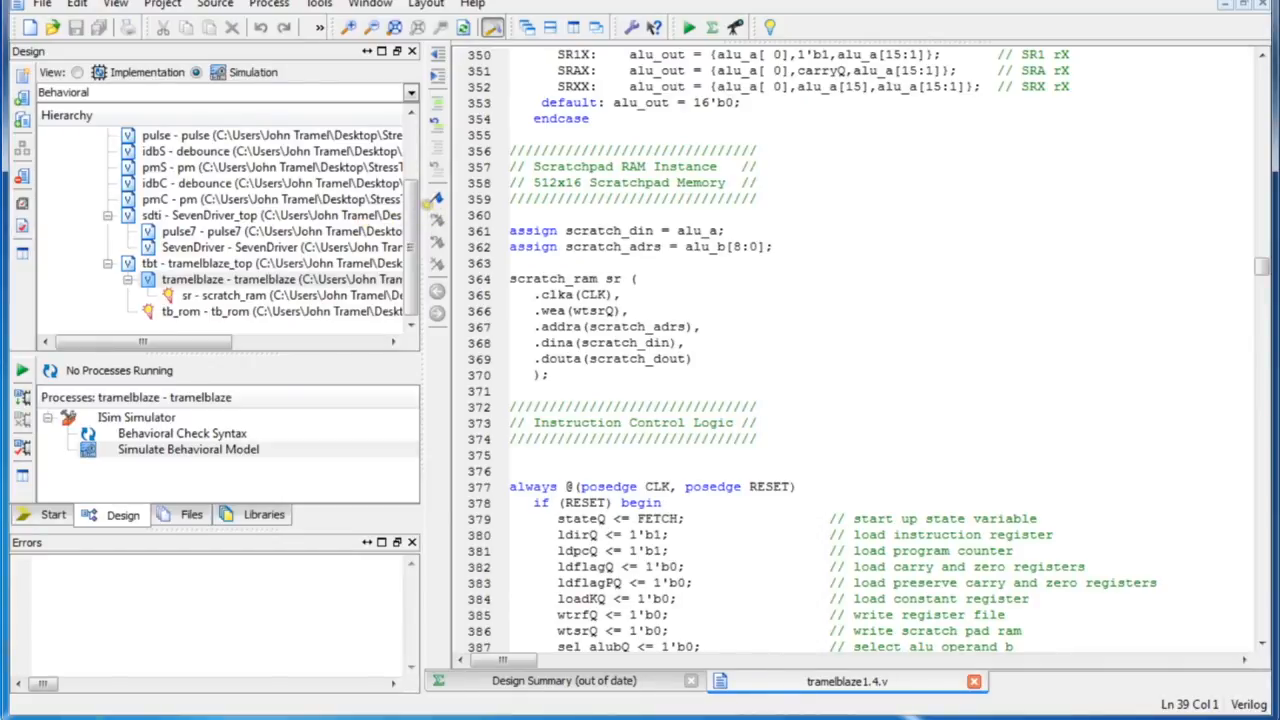
key("F3")
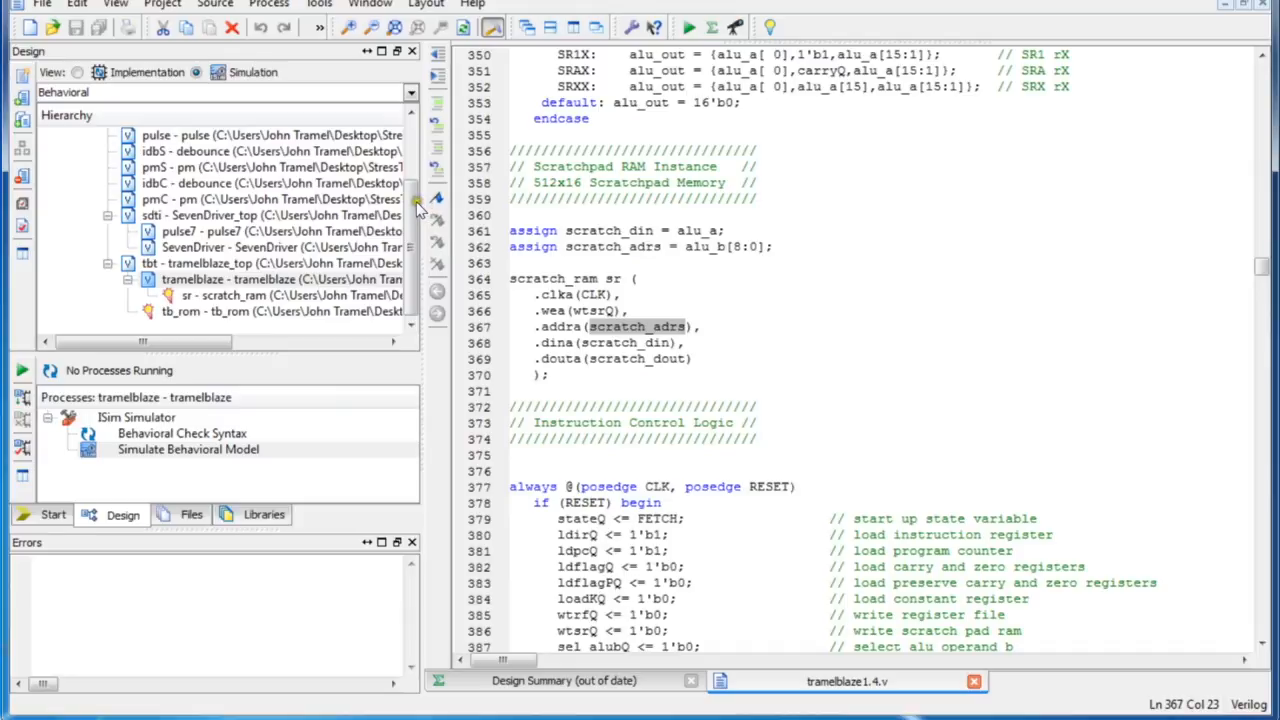
- Find the earlier scratch_adrs assignment from alu_b[8:0], then move to the scratch_ram instance sr
key("ctrl+f")
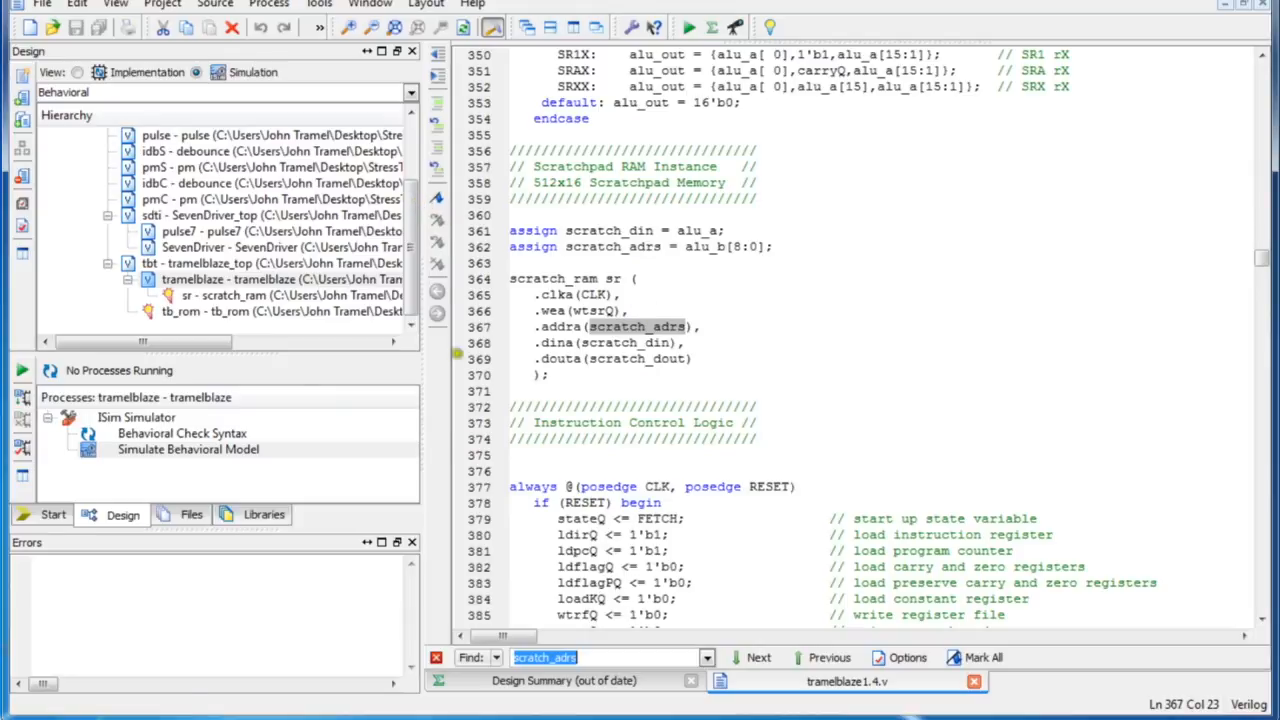
key("shift+F3")
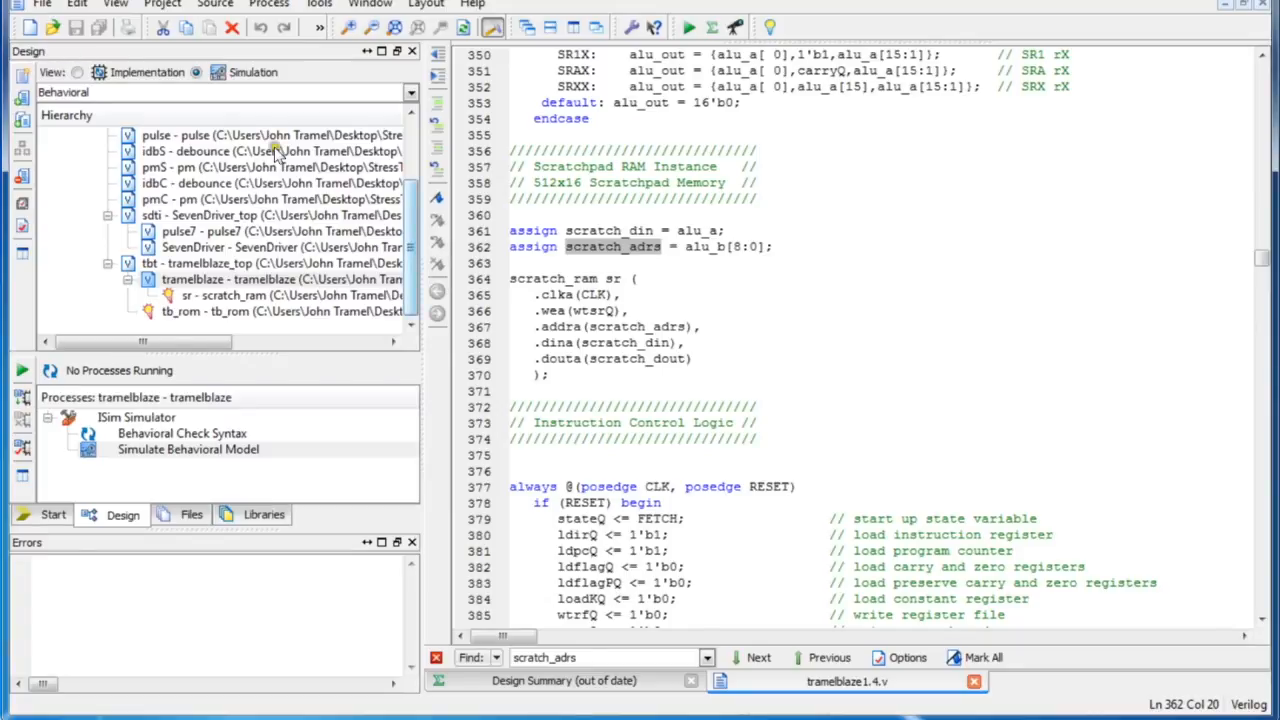
key("Down")
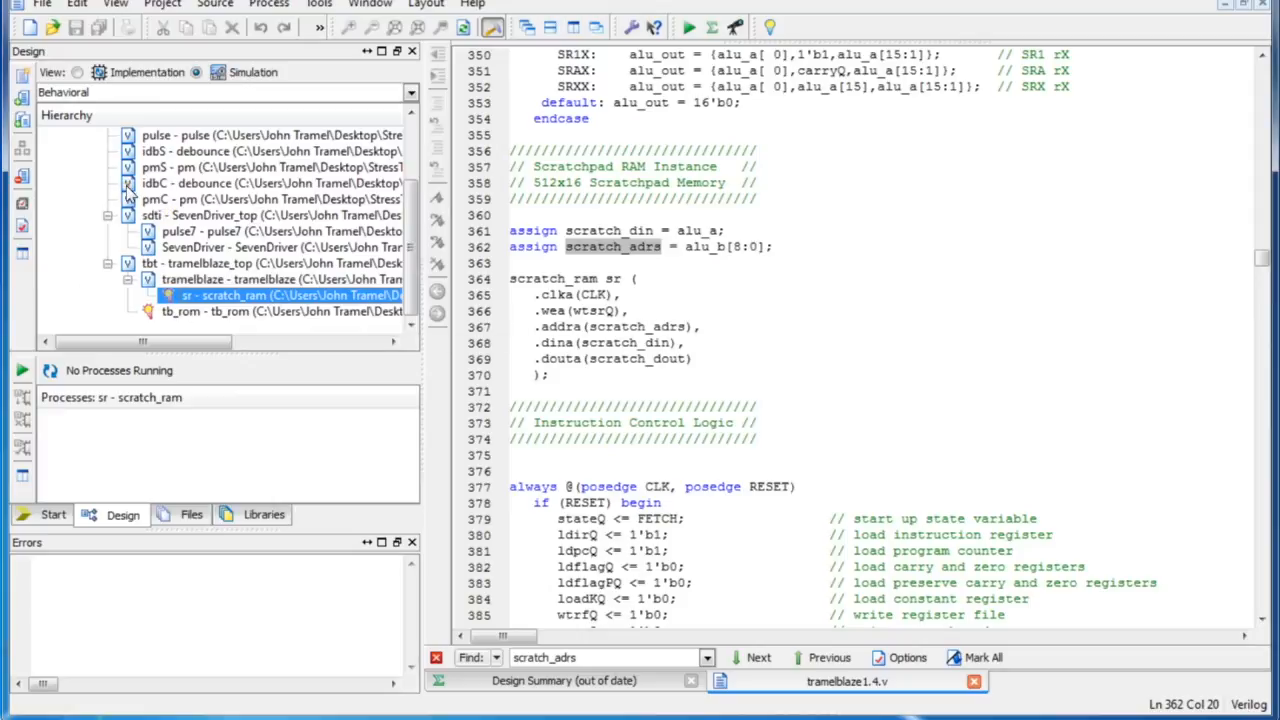
- View the scratch_ram HDL functional model from its CORE Generator tasks in the Implementation view
left_click(77, 72)
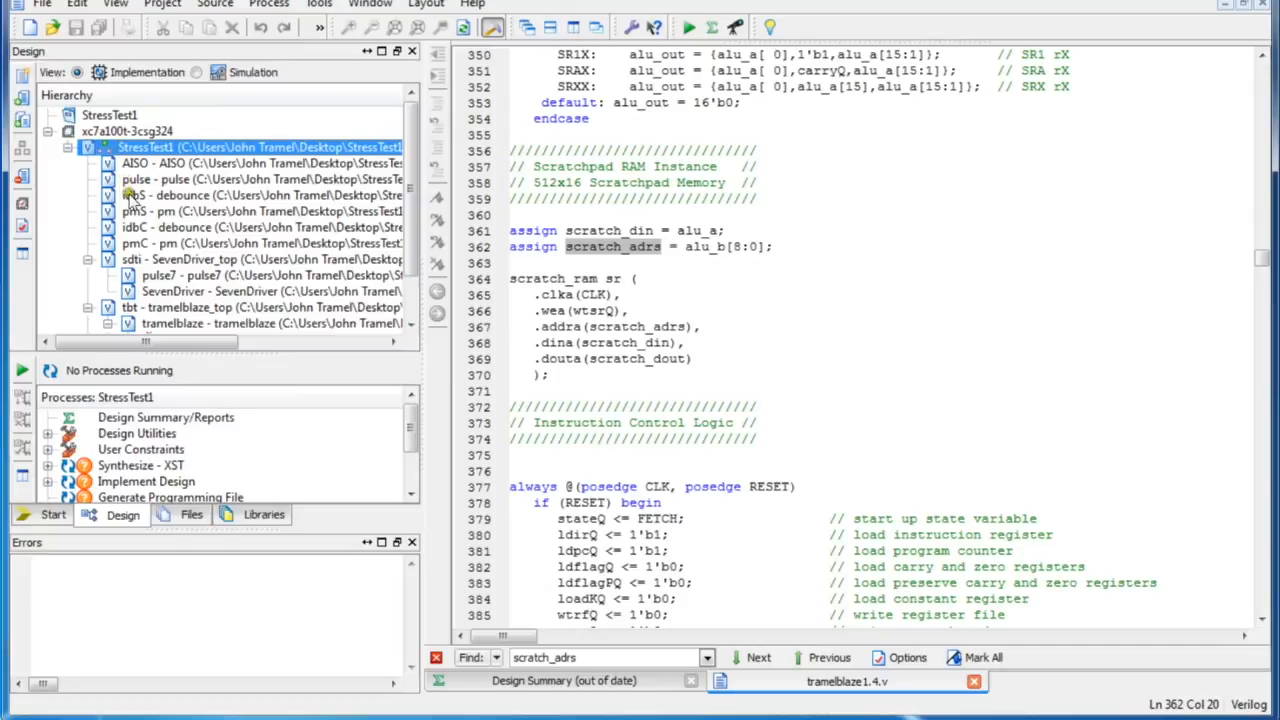
scroll(130, 195, "down", 3)
left_click(250, 291)
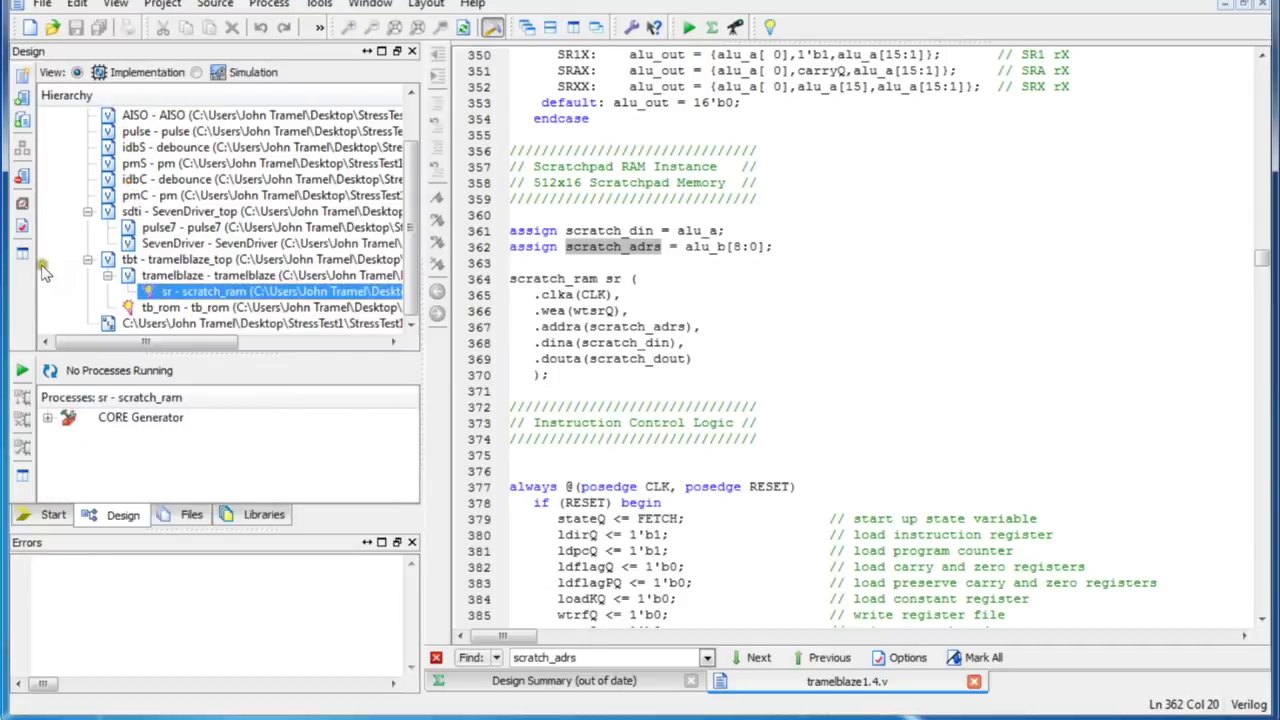
left_click(47, 418)
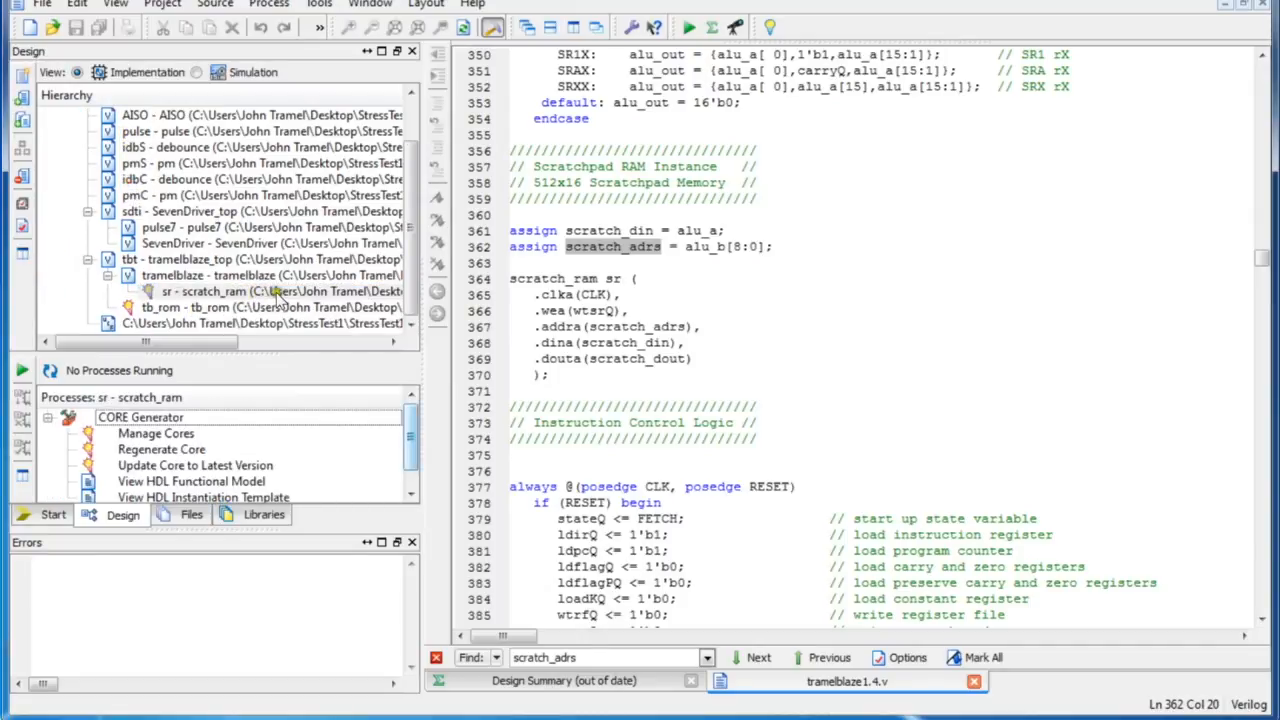
scroll(278, 300, "down", 1)
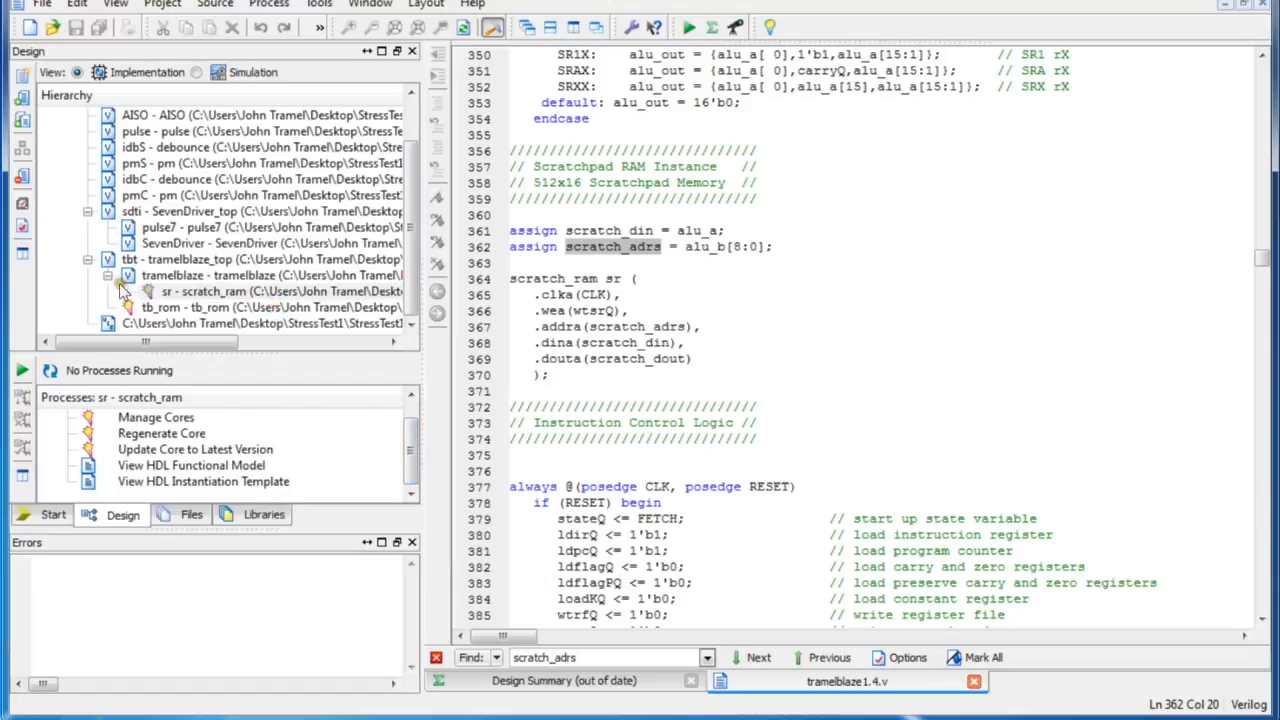
double_click(191, 465)
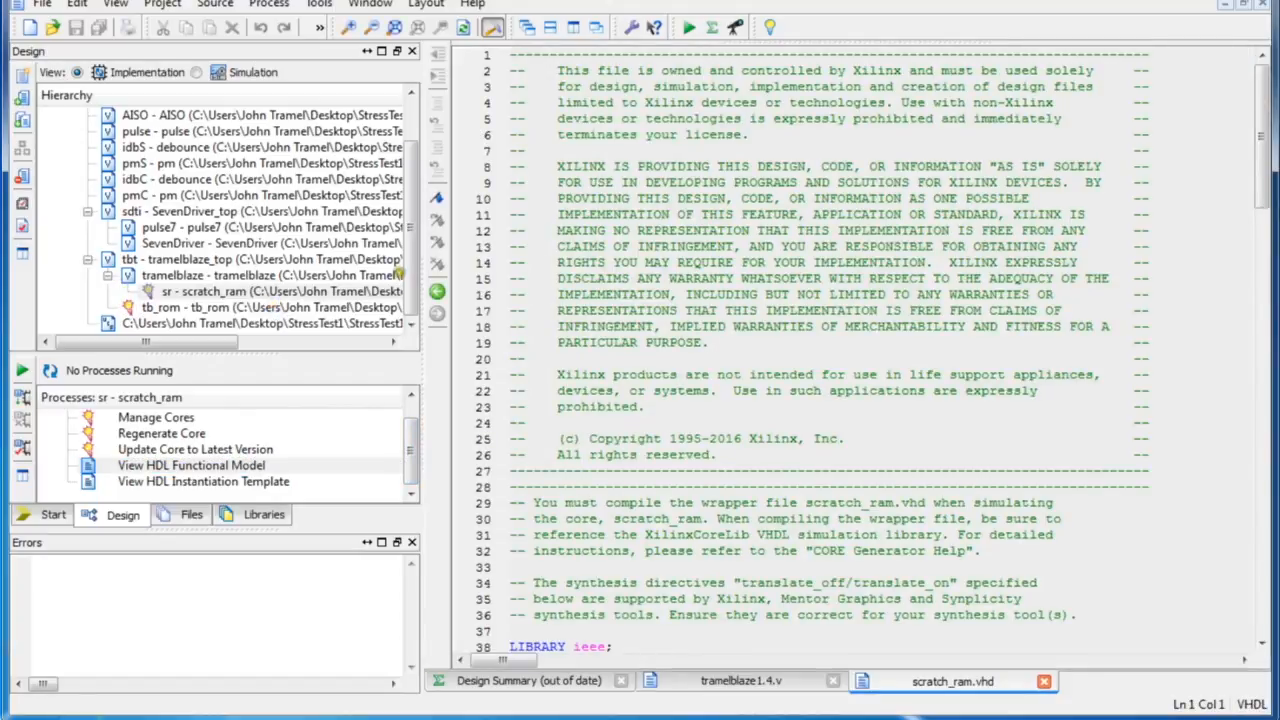
scroll(638, 330, "down", 6)
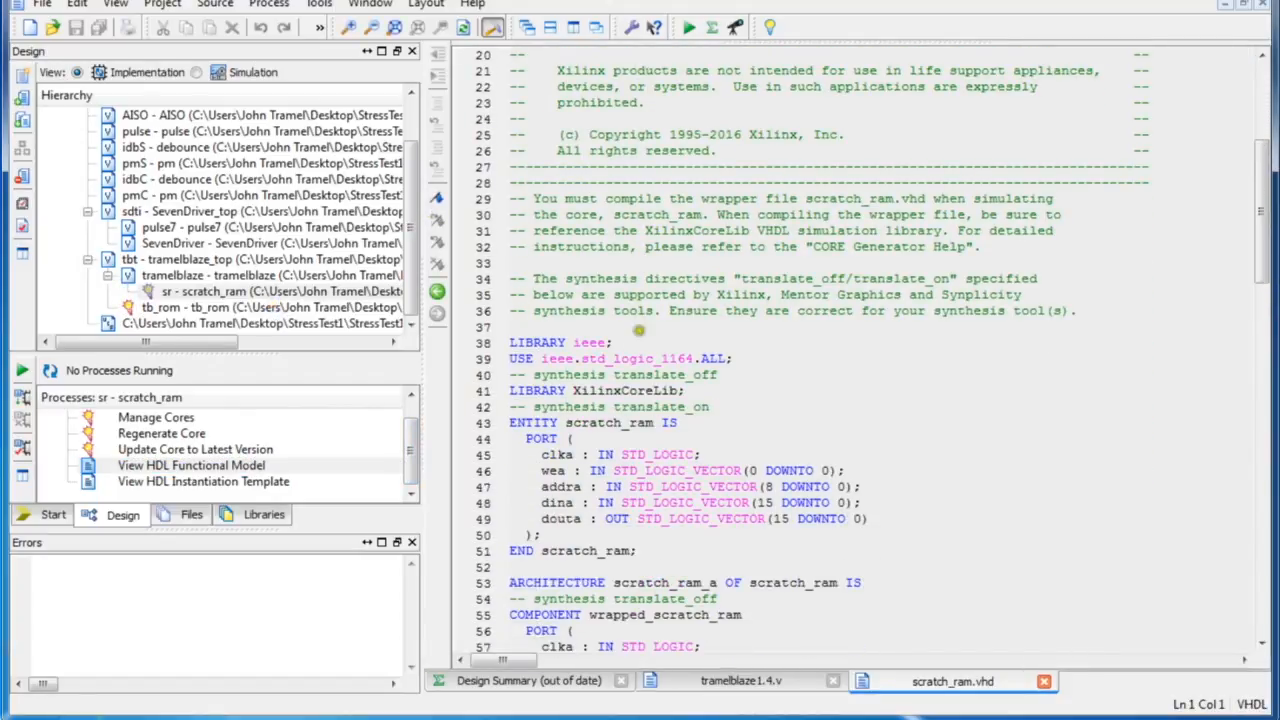
scroll(638, 330, "down", 2)
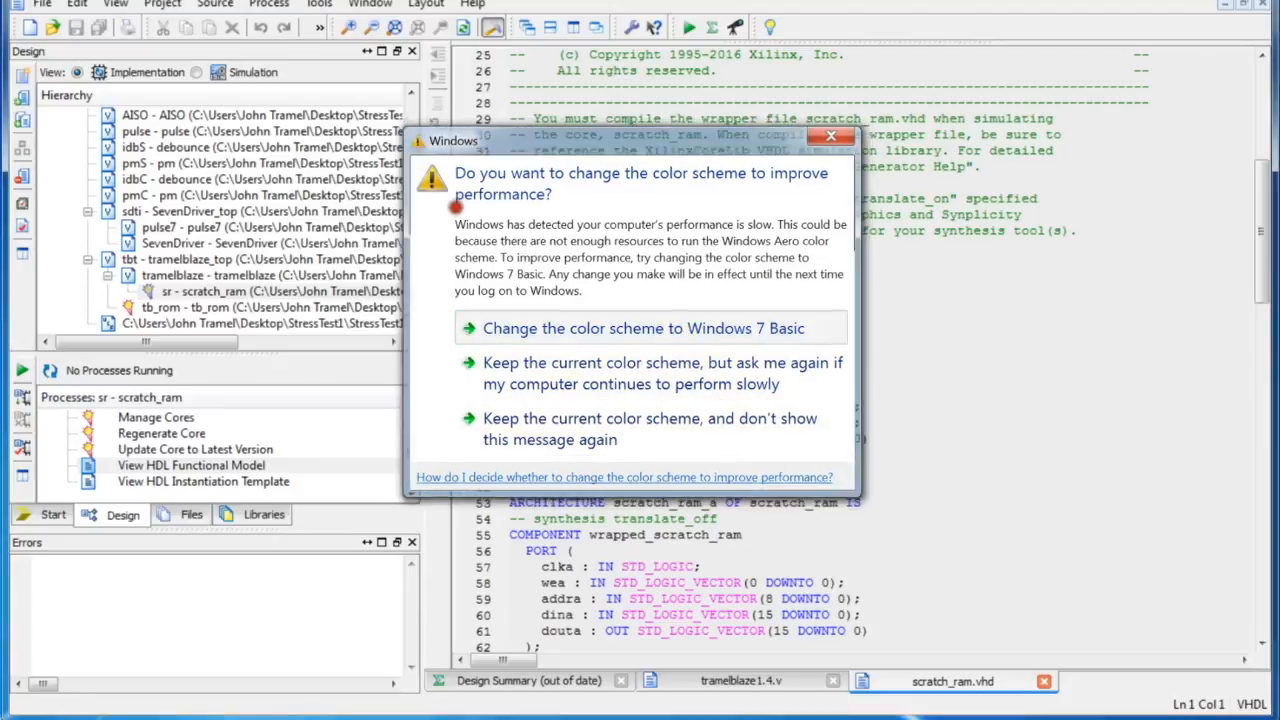
left_click(688, 338)
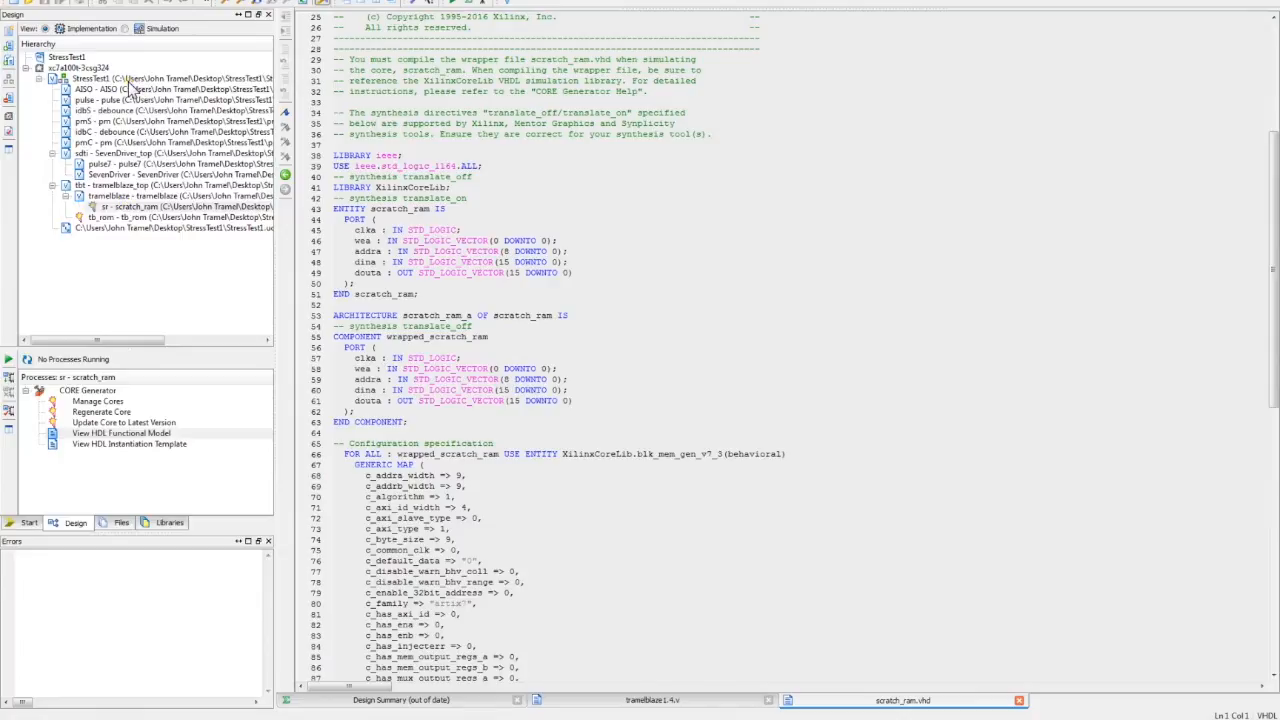
- Start a new CORE Generator IP source under the StressTest1 top-level module
left_click(130, 79)
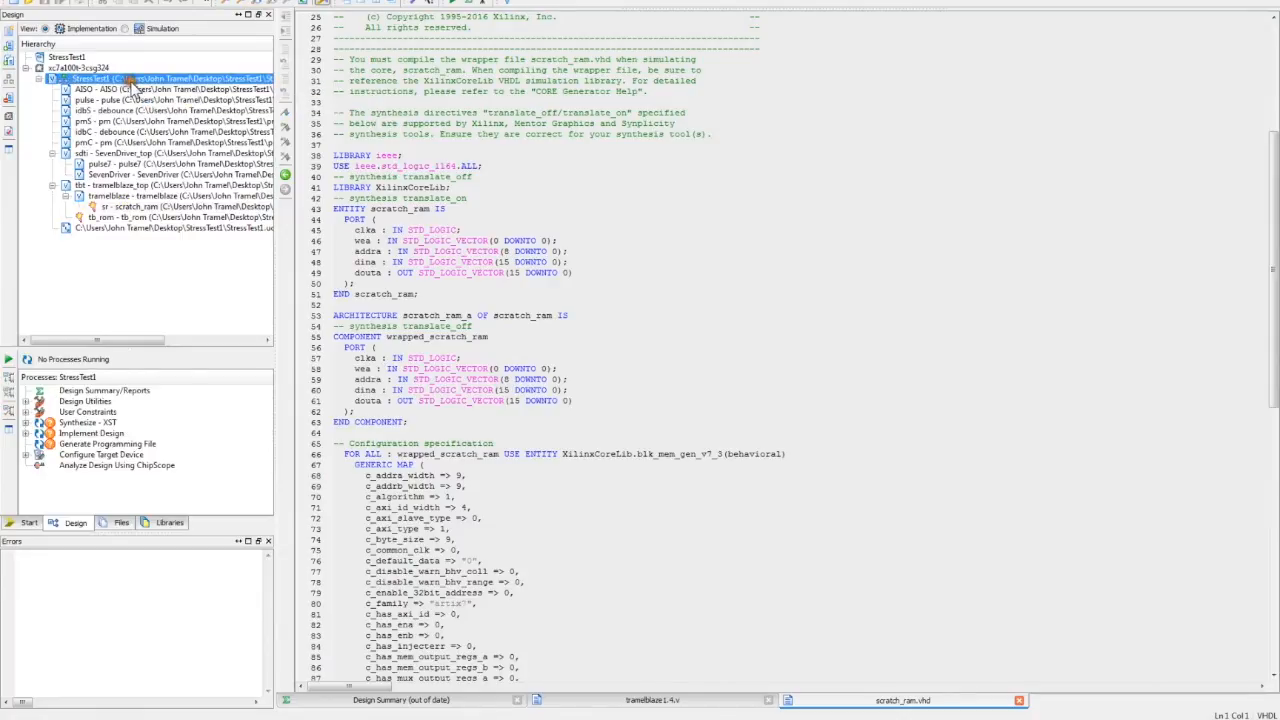
right_click(132, 79)
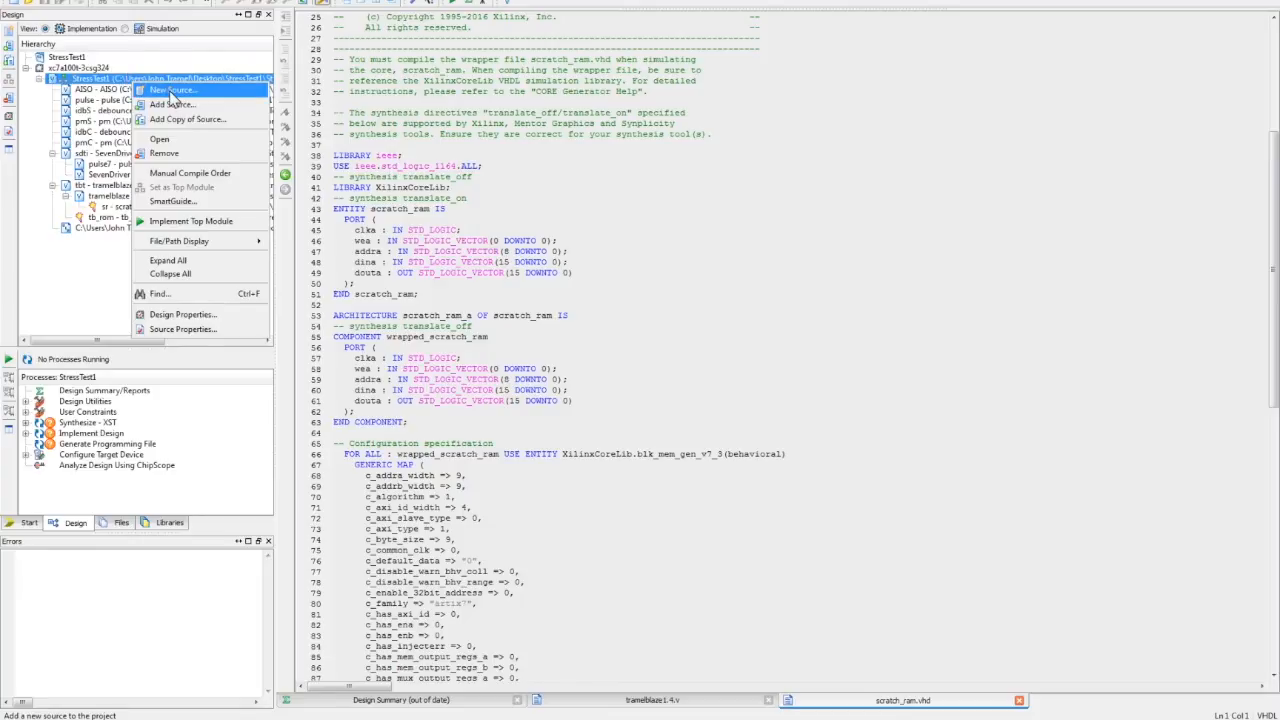
left_click(170, 91)
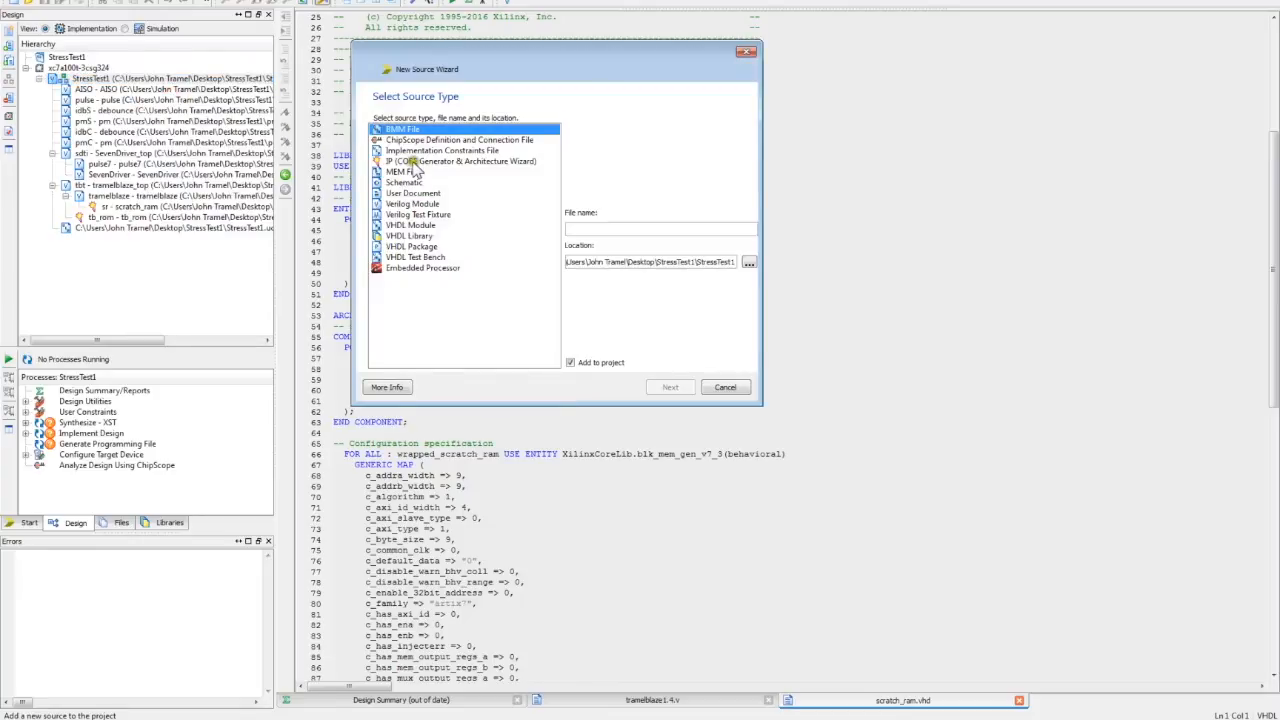
left_click(413, 161)
left_click(585, 228)
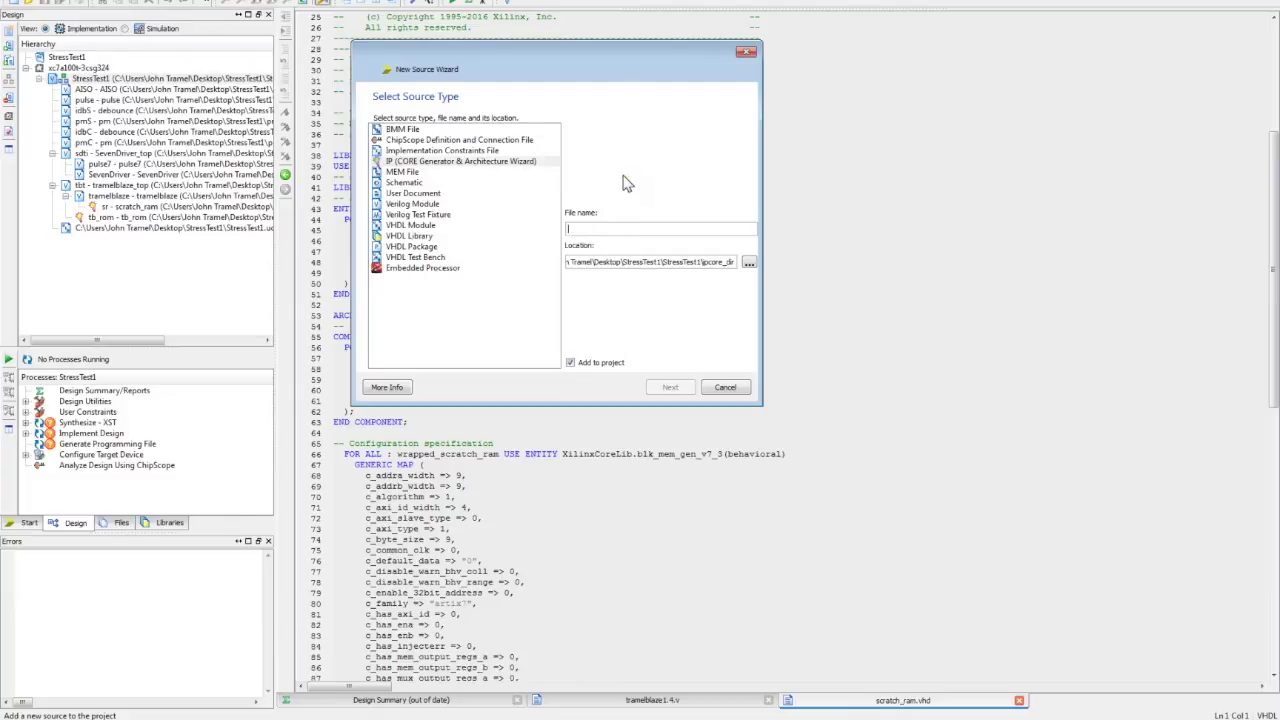
type("scratch_ram")
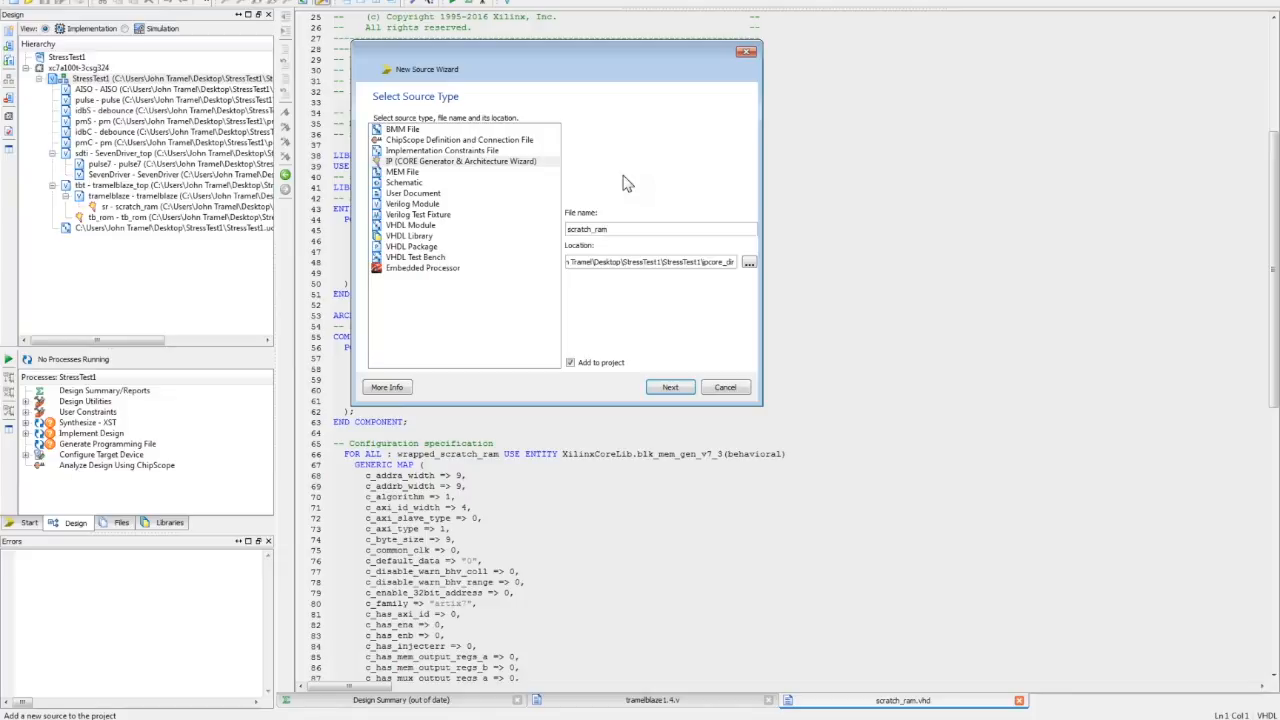
- Name the new core scratch_ram, accepting the name conflict and possible file overwrite
left_click(670, 387)
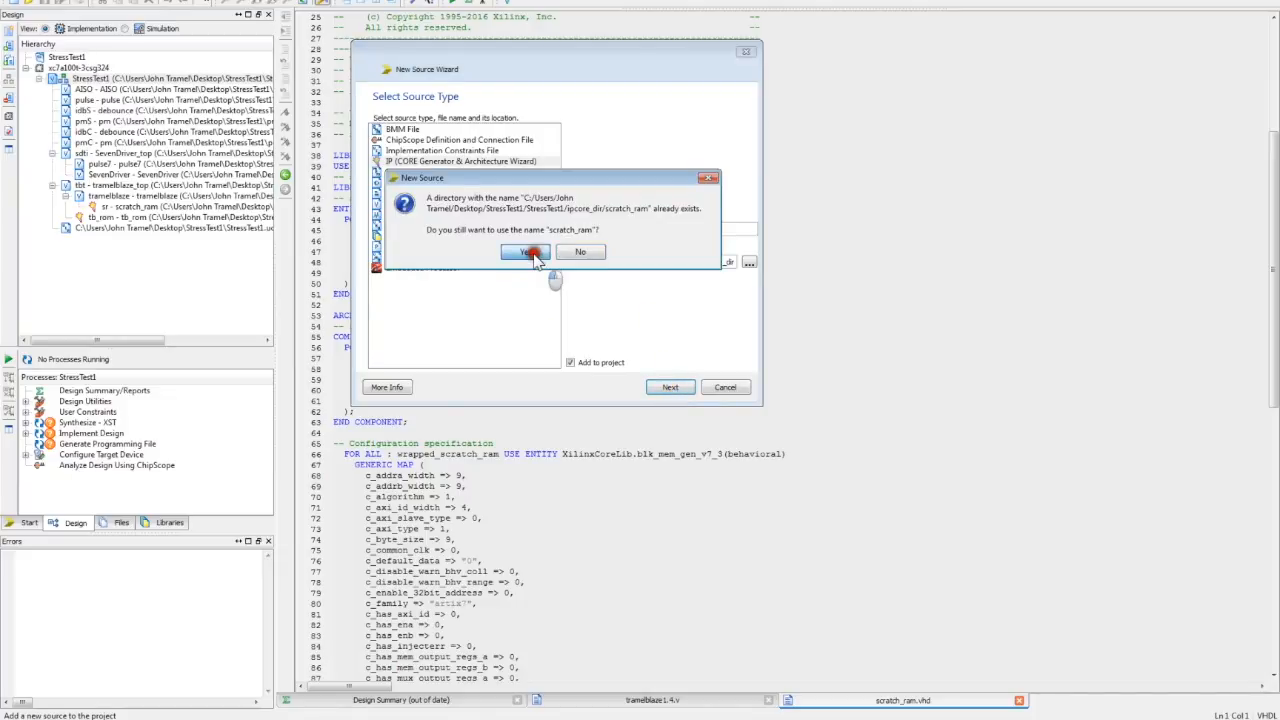
left_click(525, 251)
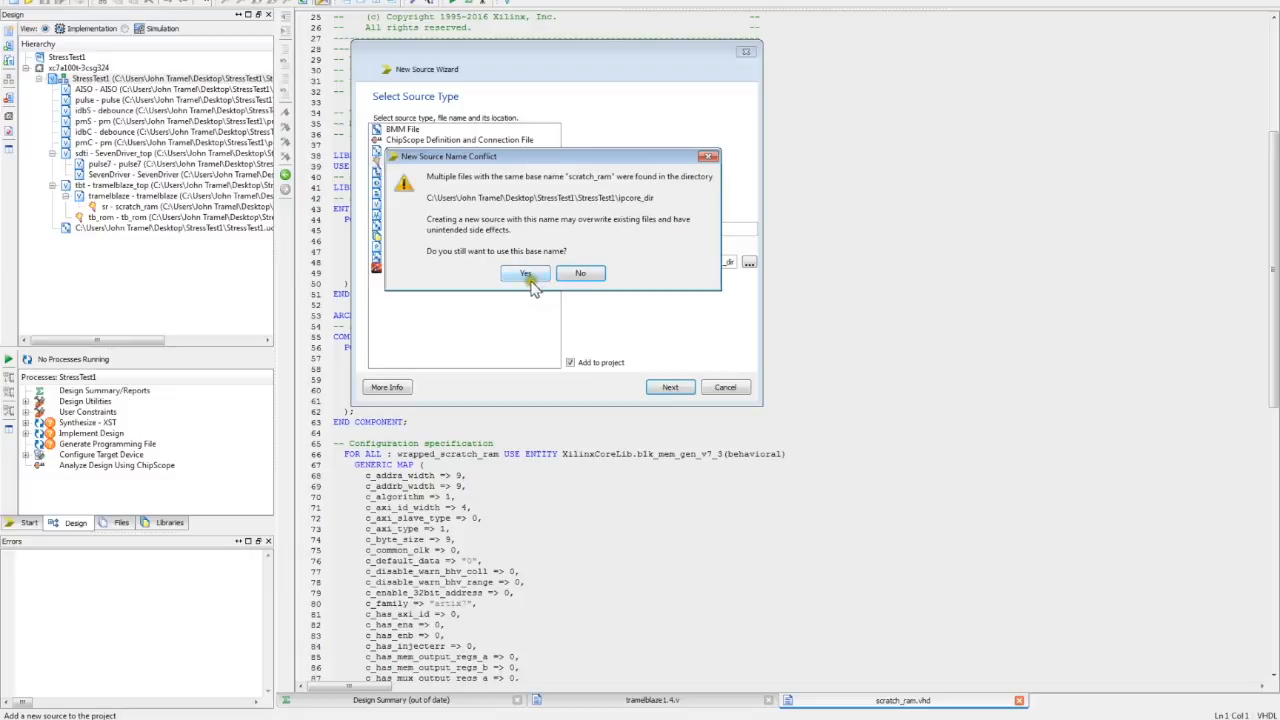
left_click(527, 274)
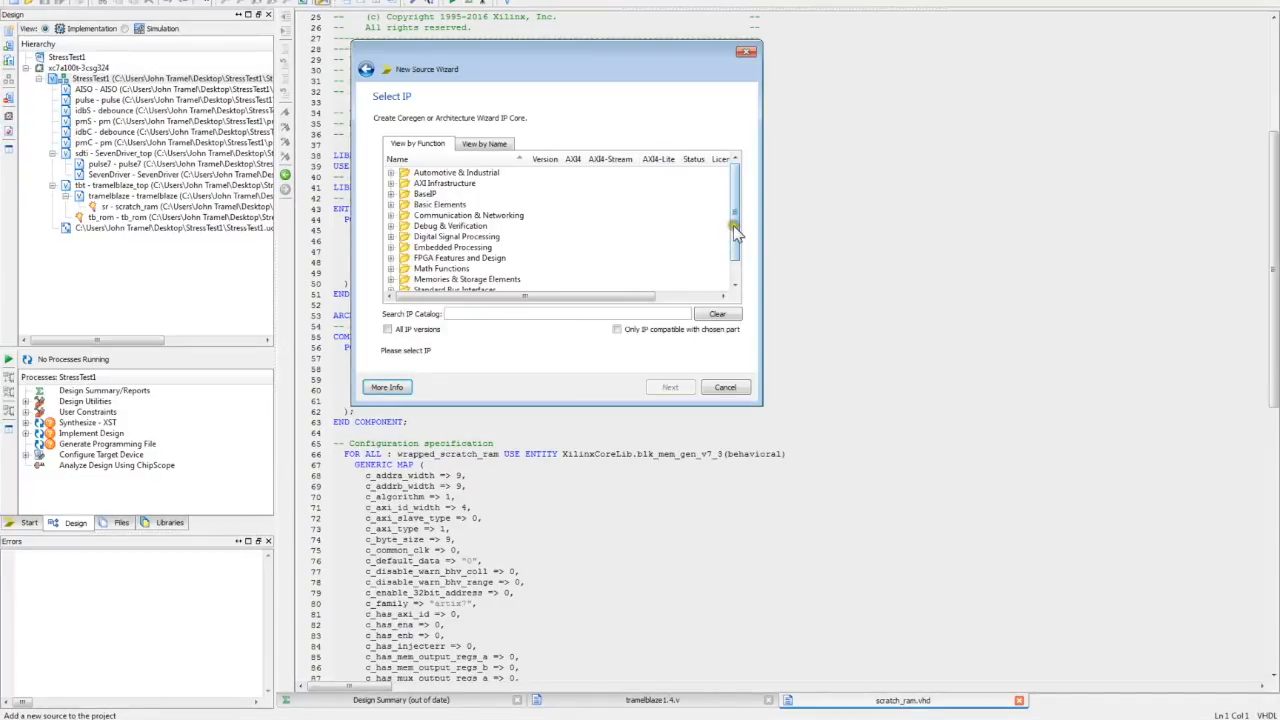
scroll(730, 220, "down", 2)
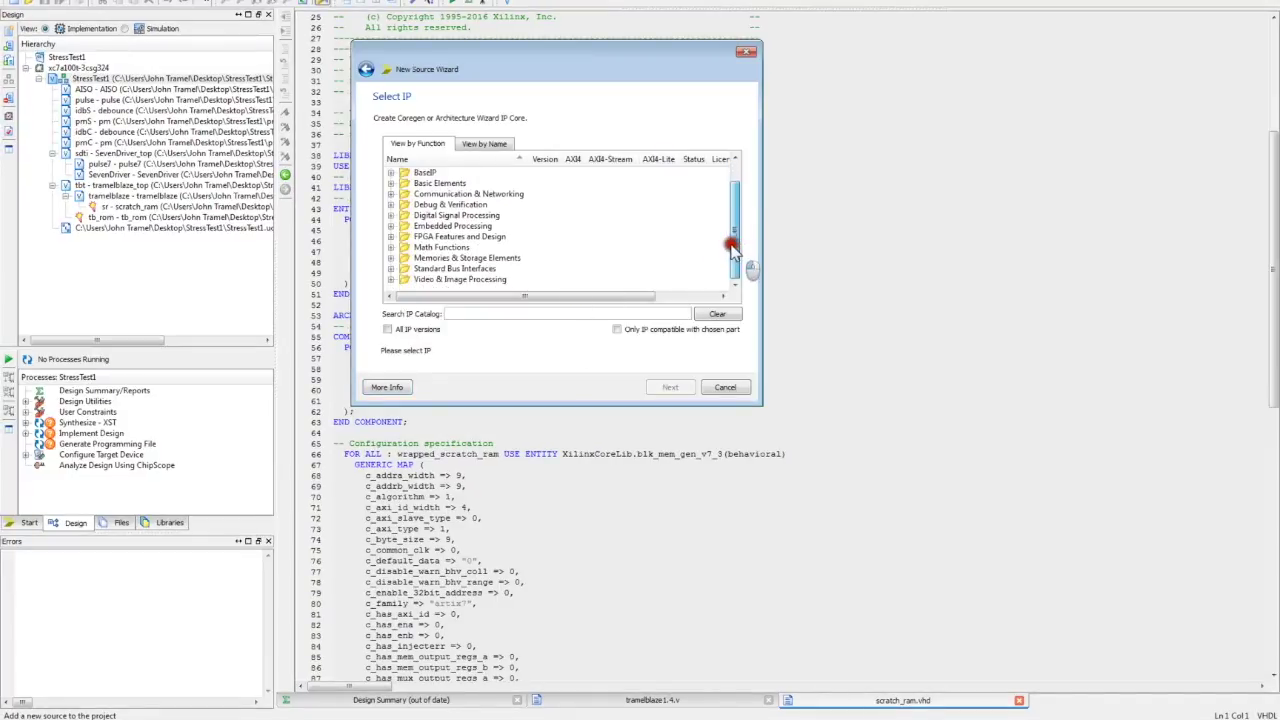
- Choose Block Memory Generator under Memories & Storage Elements and finish creating the core
left_click(391, 258)
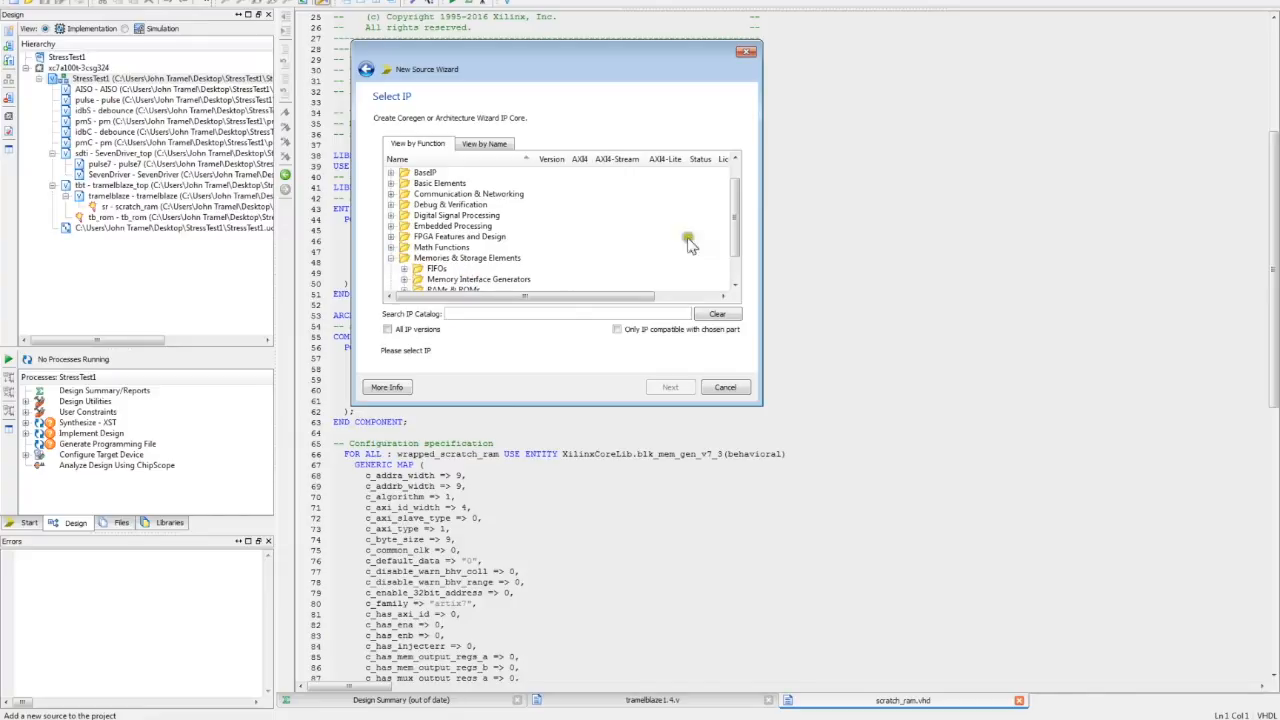
left_click_drag(734, 232, 734, 255)
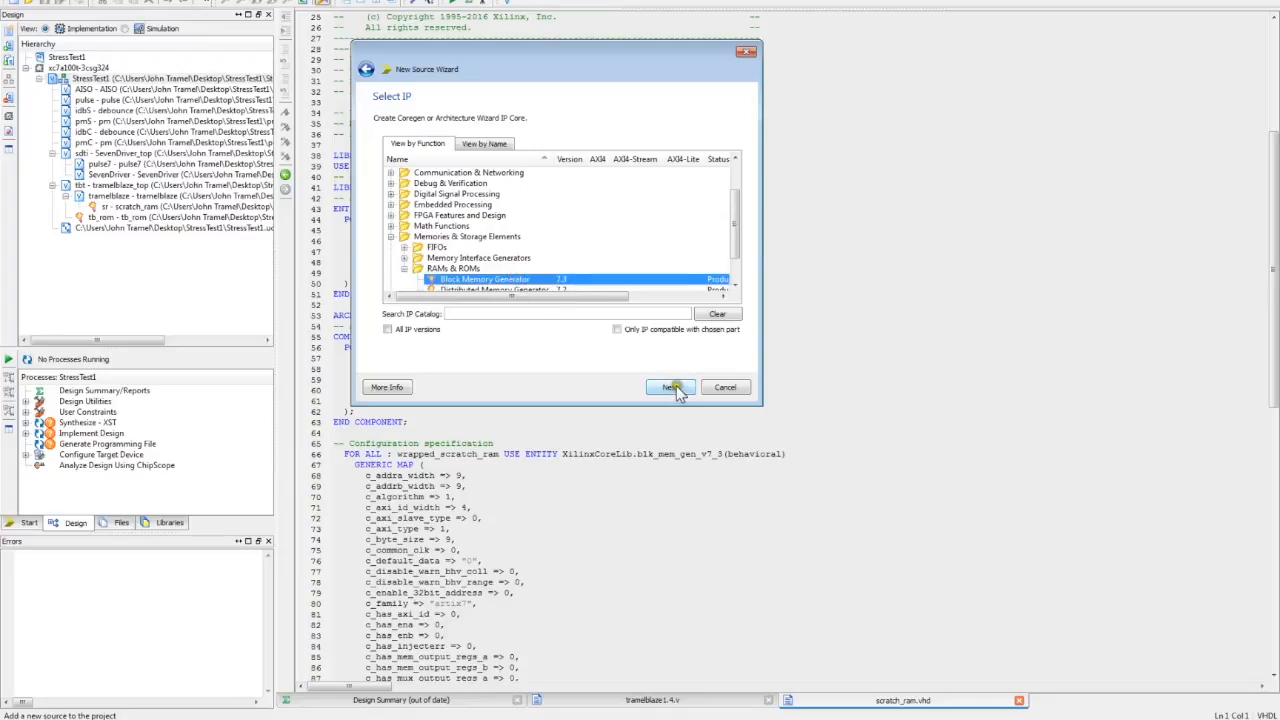
left_click(670, 388)
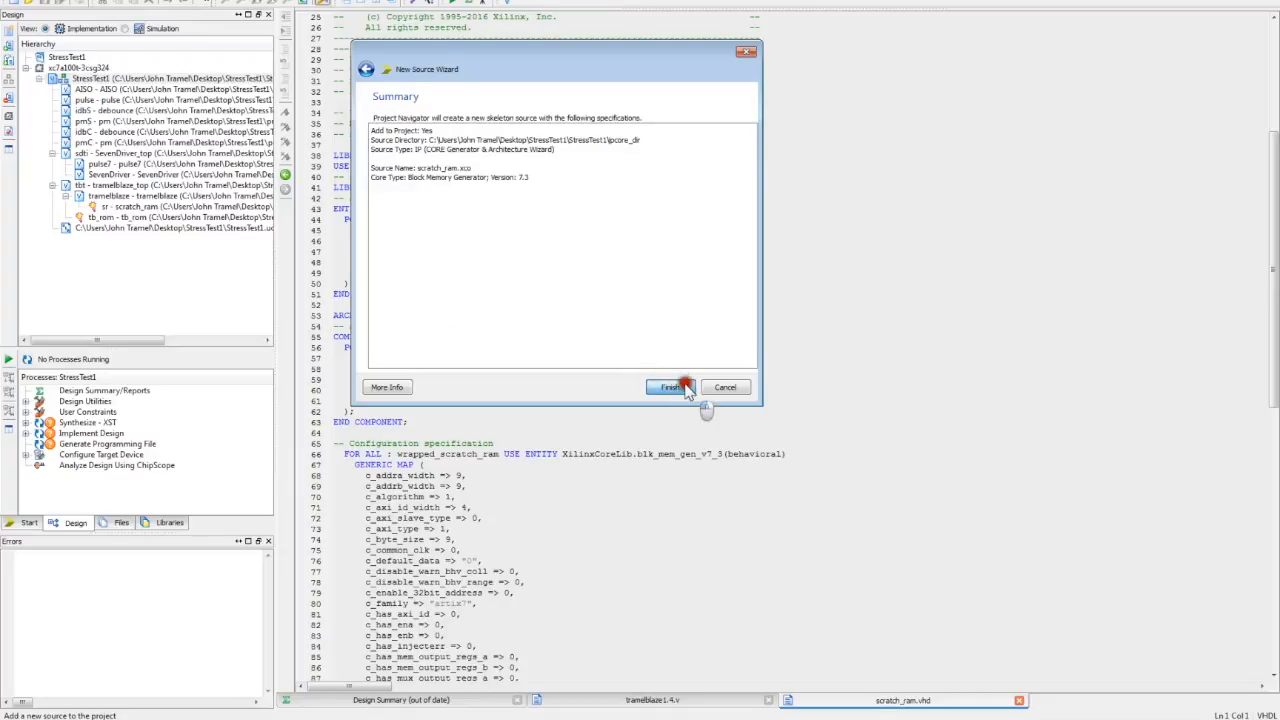
left_click(672, 387)
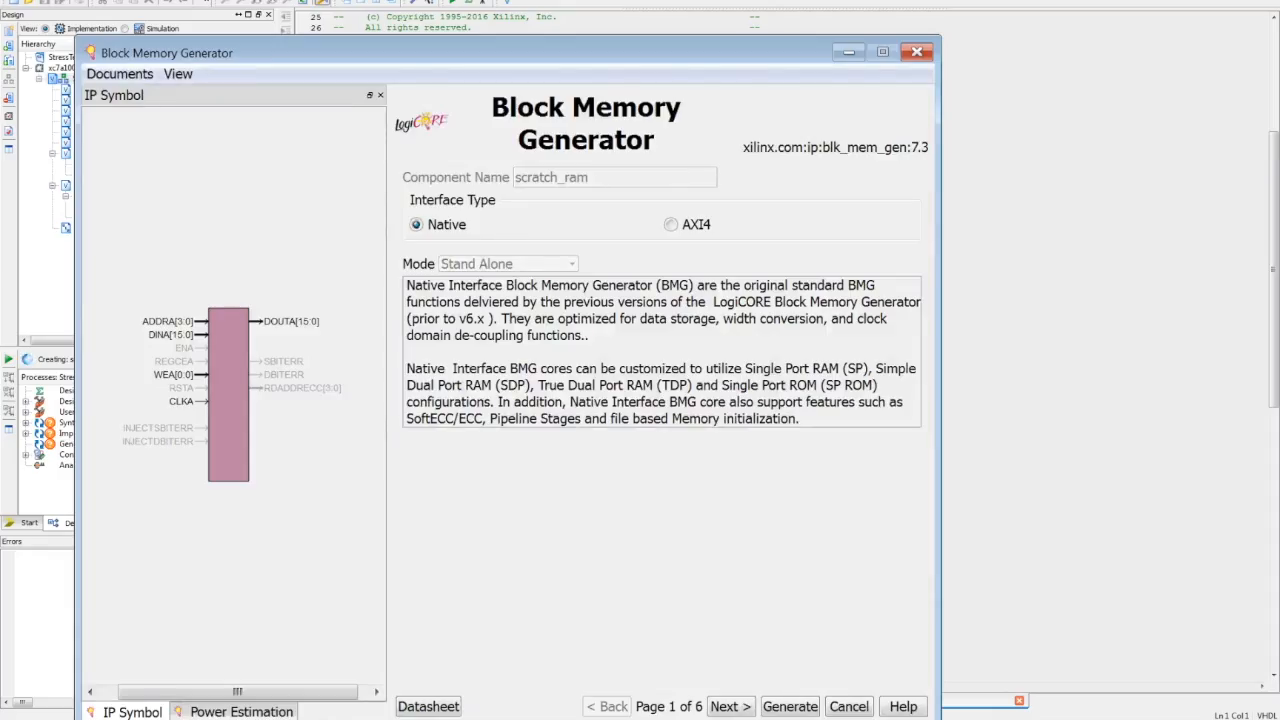
- Keep Single Port RAM at width 16, set Write Depth to 512, and advance through the remaining pages
left_click_drag(645, 40, 726, 2)
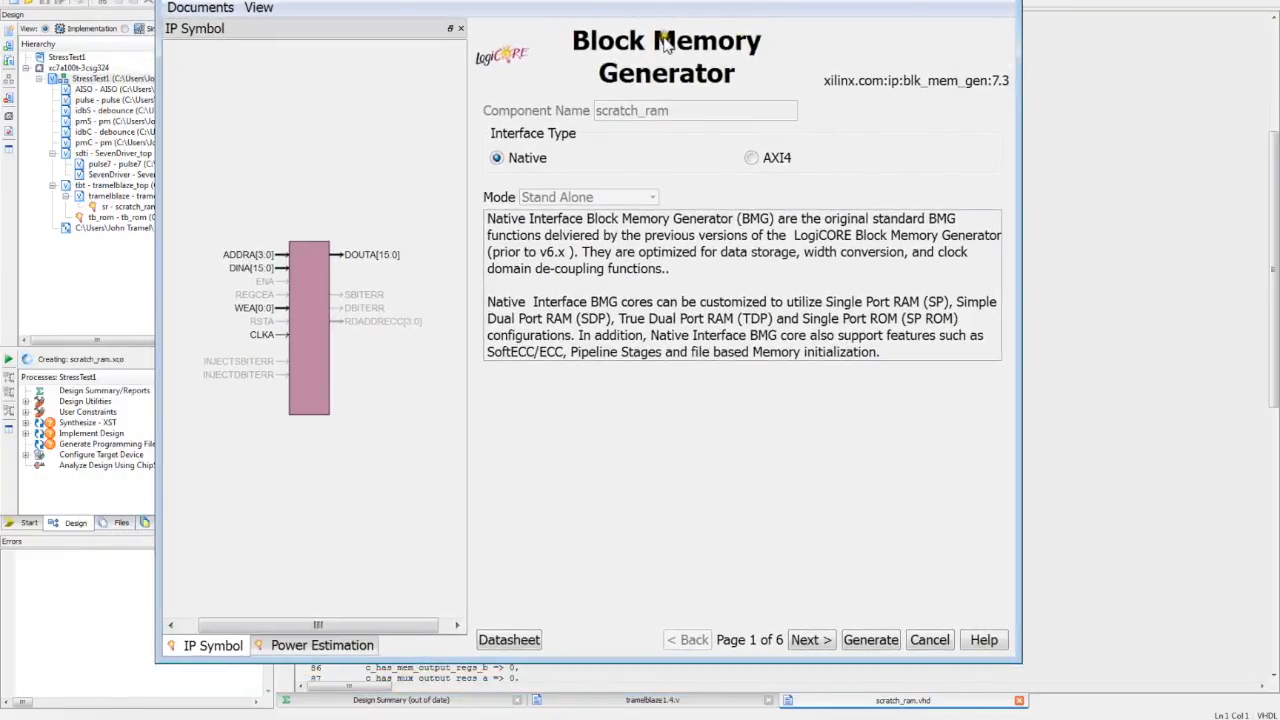
left_click(810, 640)
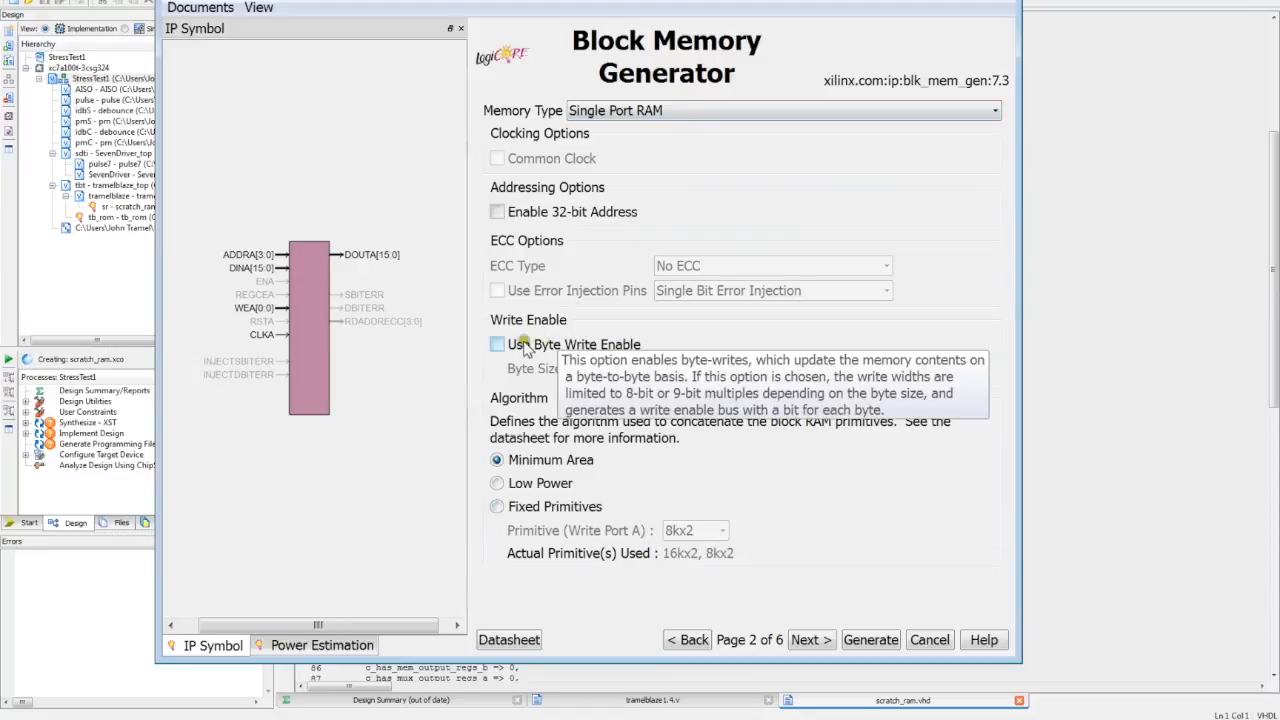
left_click(810, 640)
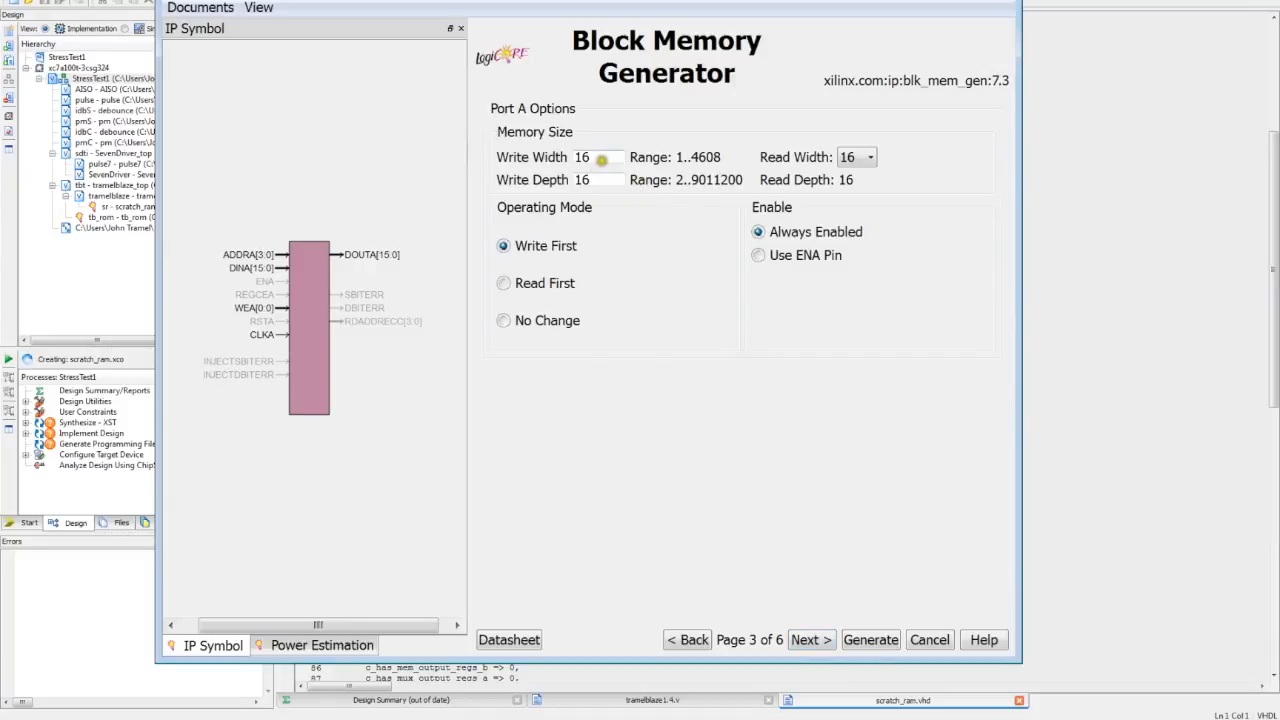
left_click_drag(594, 181, 556, 186)
type("512")
left_click(810, 640)
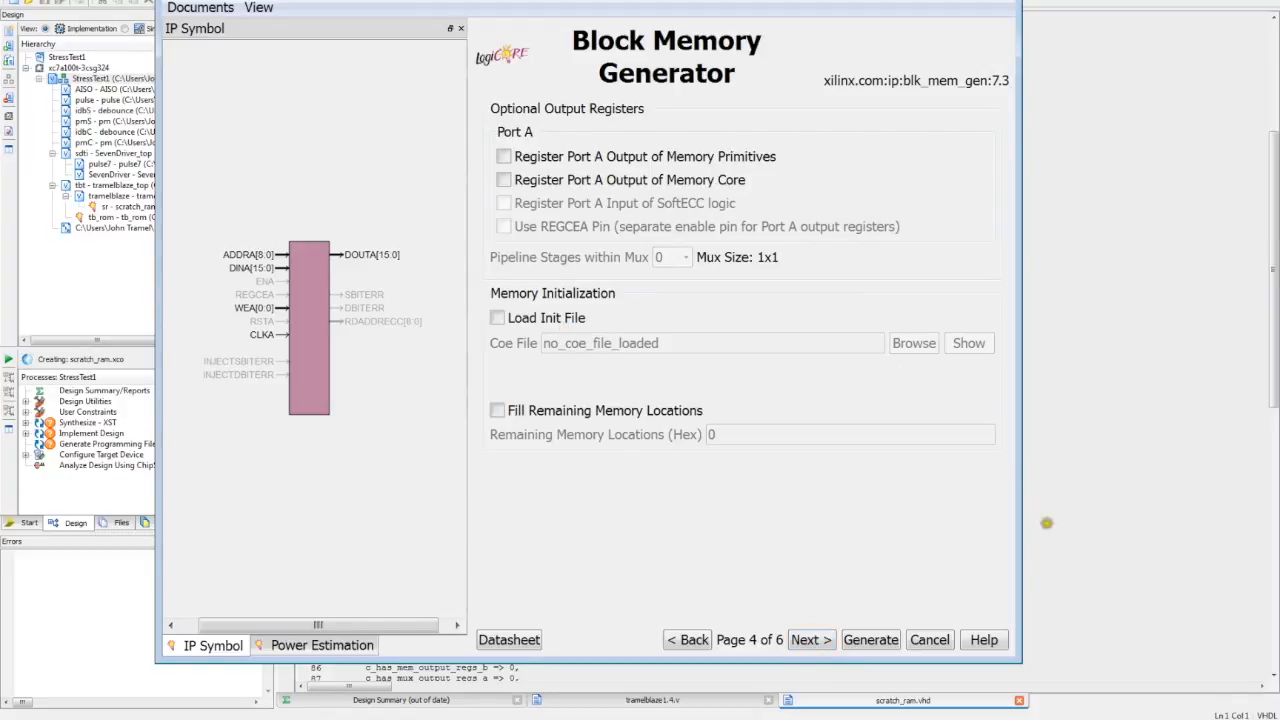
left_click(810, 640)
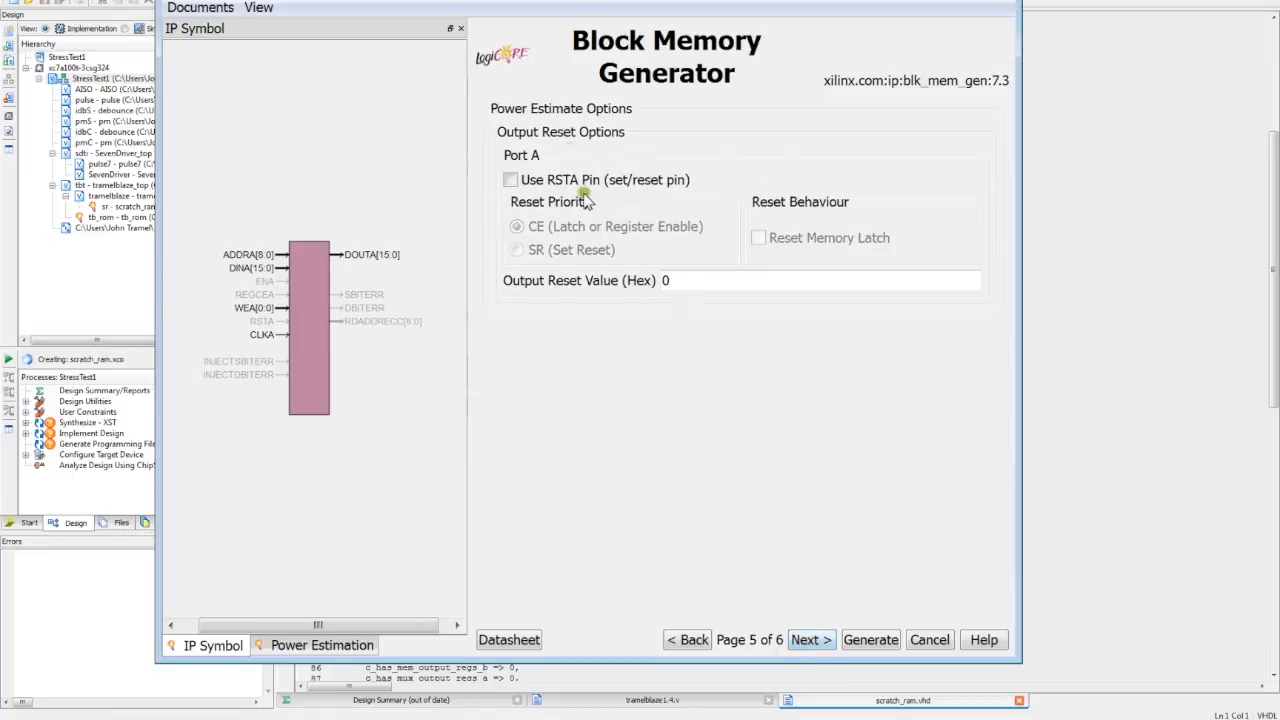
left_click(810, 640)
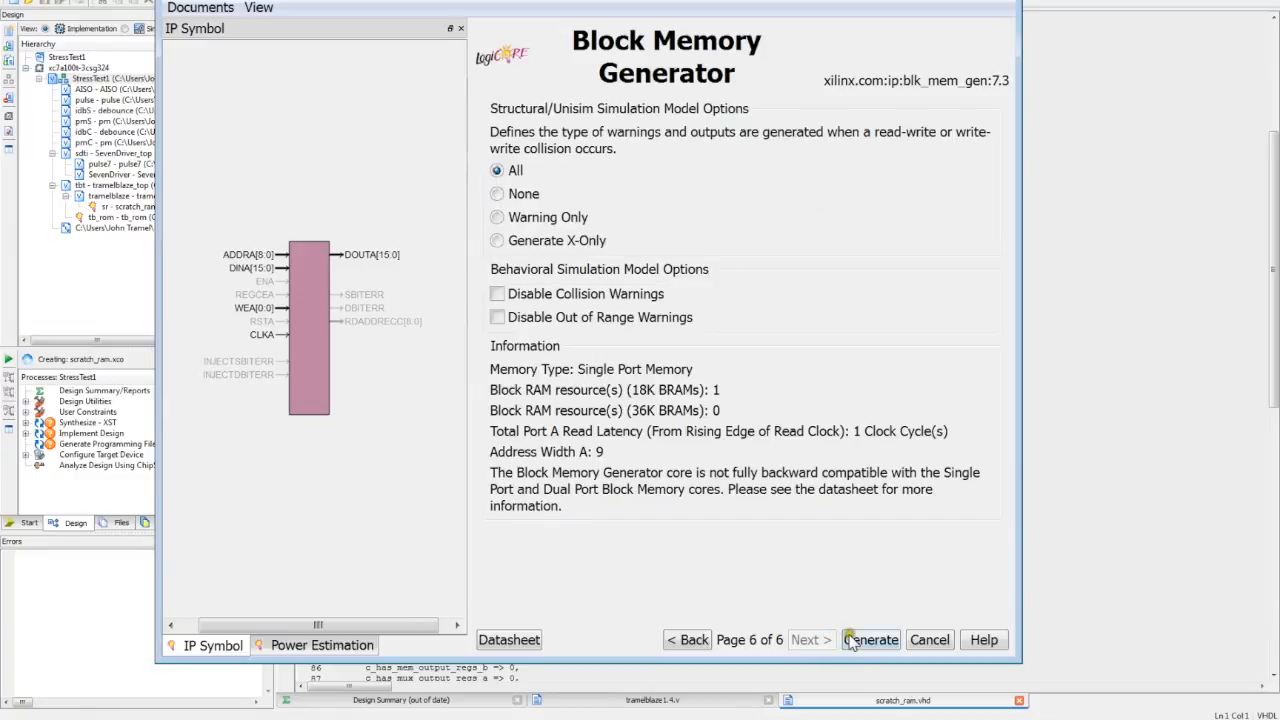
- Generate the scratch_ram core and dismiss the missing scratch_ram.xco source notice
left_click(870, 640)
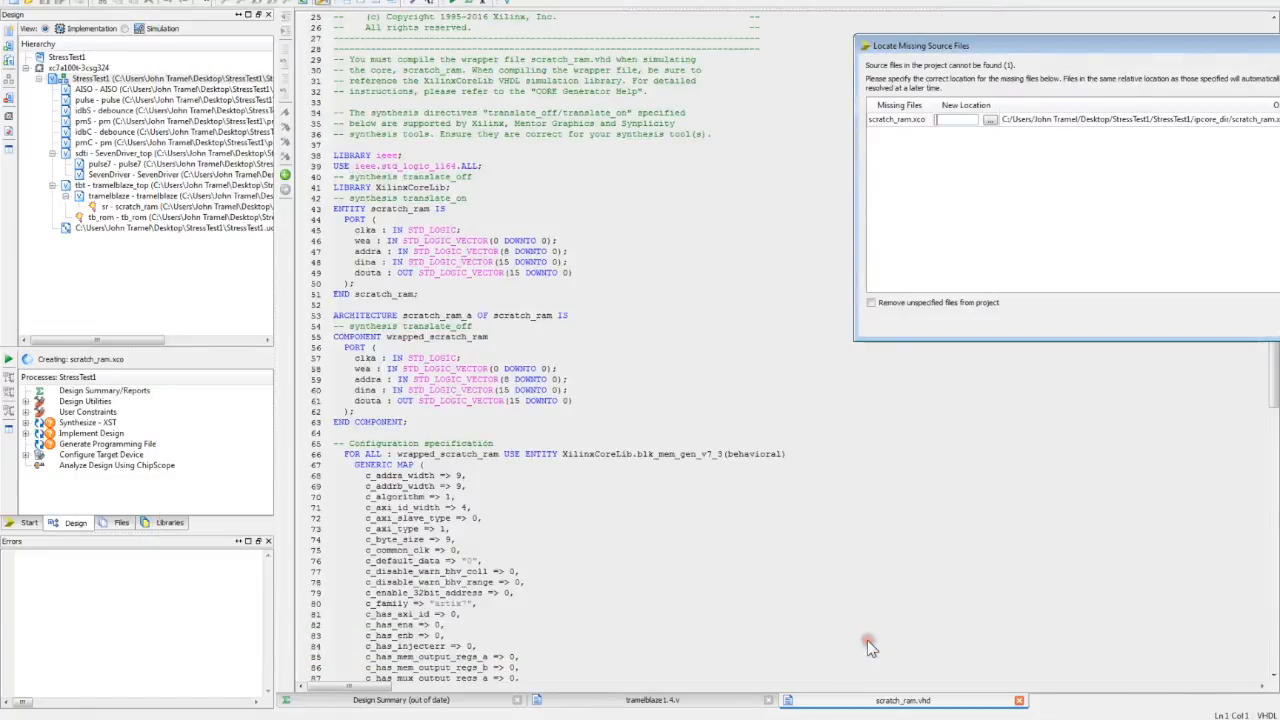
left_click_drag(1092, 46, 652, 140)
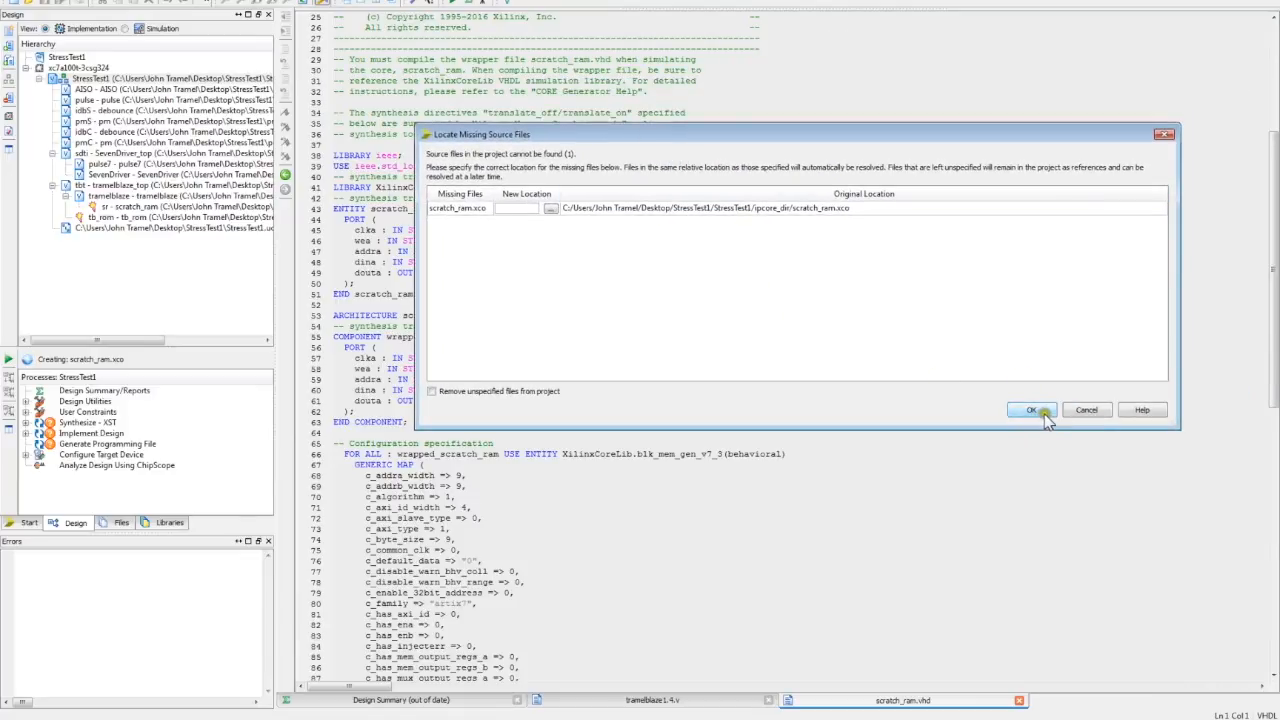
left_click(1032, 410)
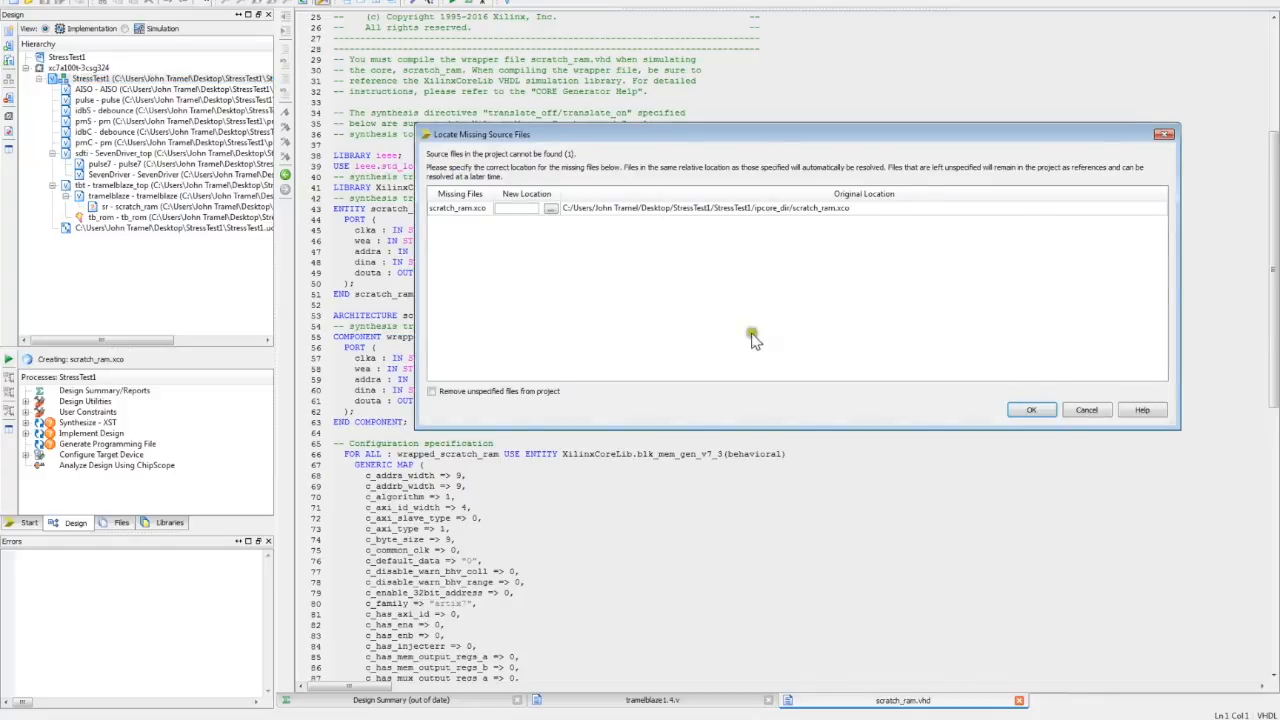
left_click(1031, 410)
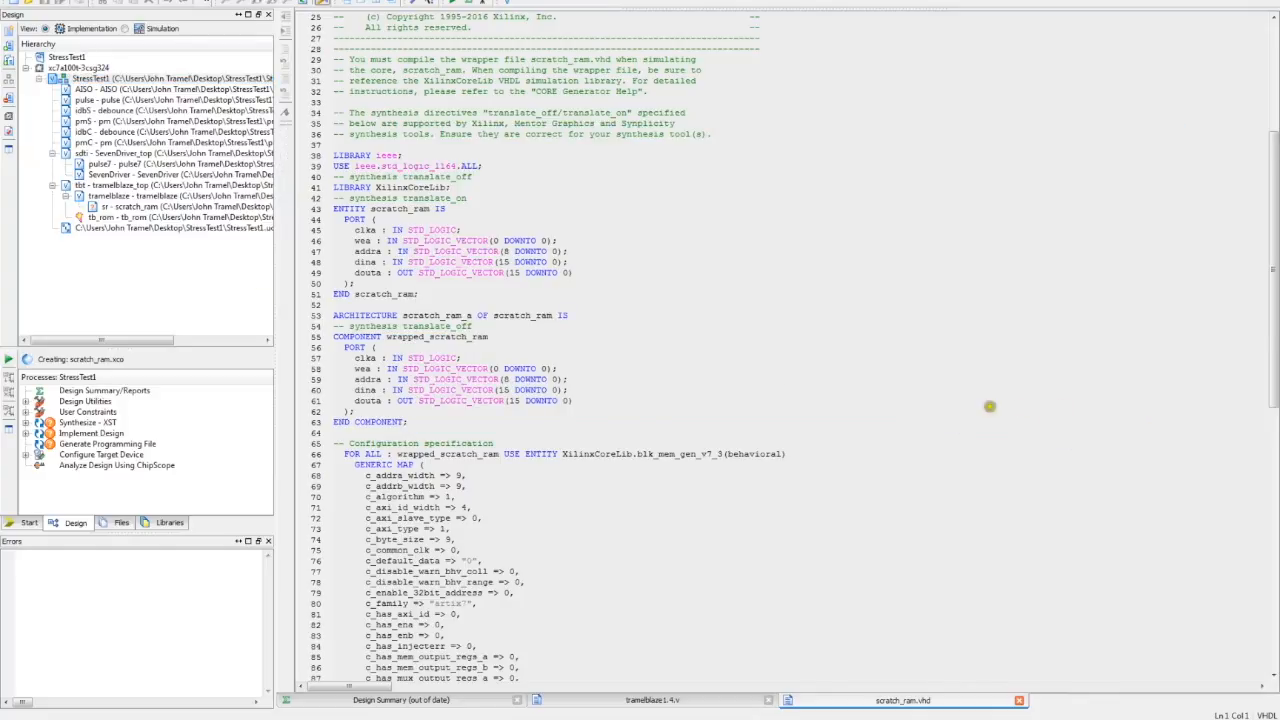